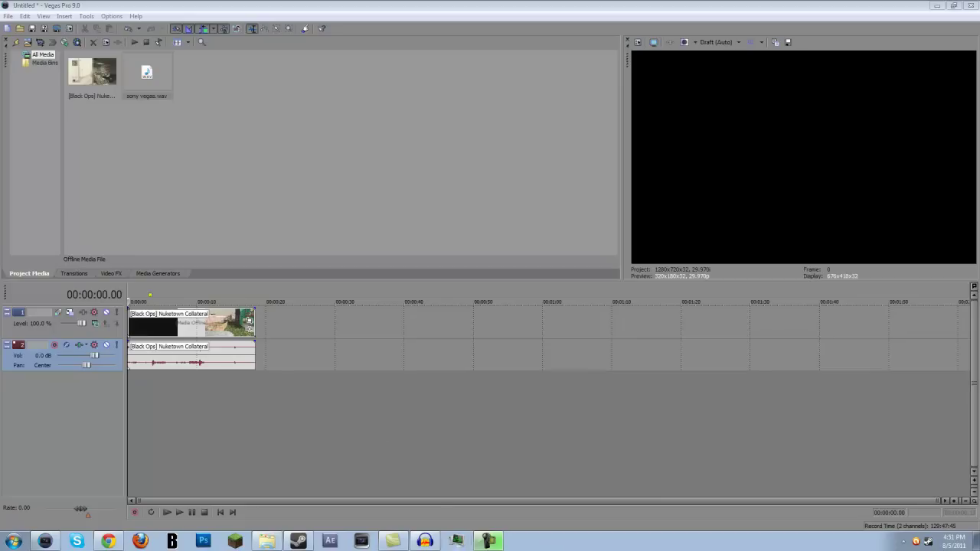
Step: Switch from the Vegas Black Ops project to the Audacity window
{"action": "left_click", "coordinate": [427, 542]}
Step: Pass through the YouTube page in Chrome and return to the Vegas project
{"action": "left_click", "coordinate": [108, 541]}
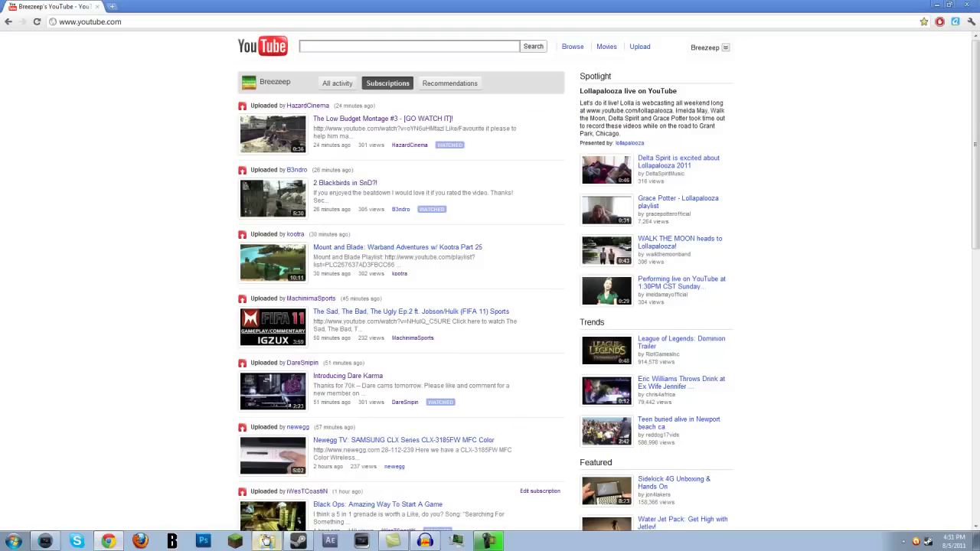
{"action": "left_click", "coordinate": [46, 543]}
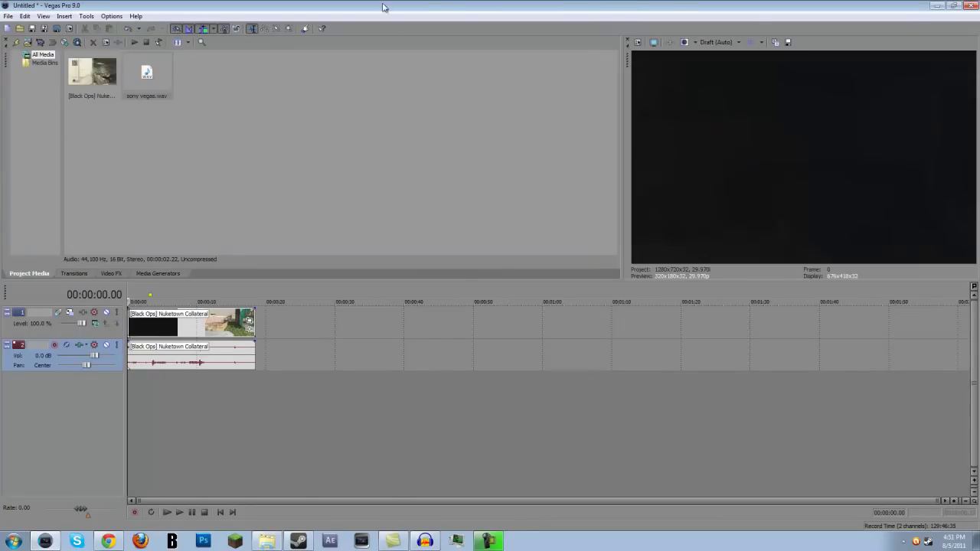
{"action": "left_click", "coordinate": [424, 541]}
{"action": "left_click", "coordinate": [45, 541]}
{"action": "left_click", "coordinate": [165, 292]}
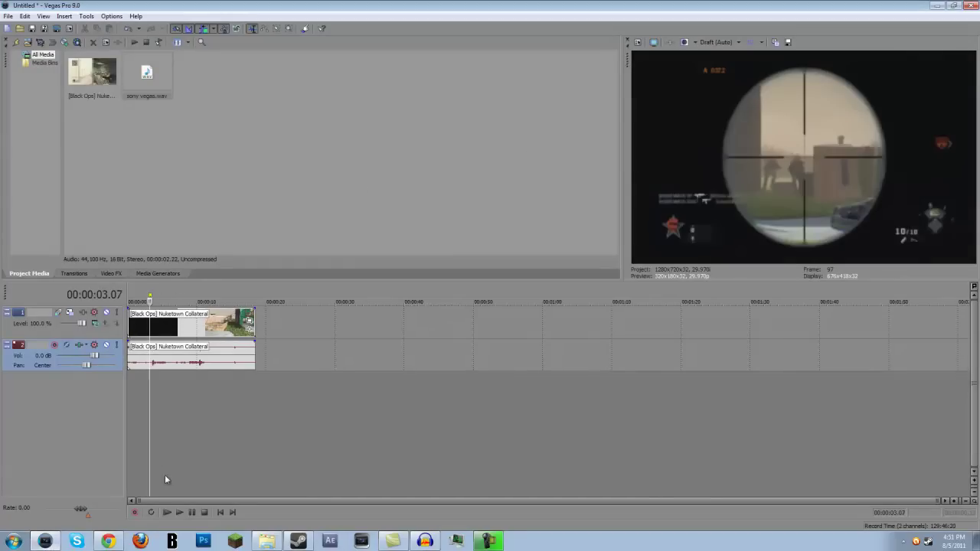
{"action": "left_click", "coordinate": [181, 513]}
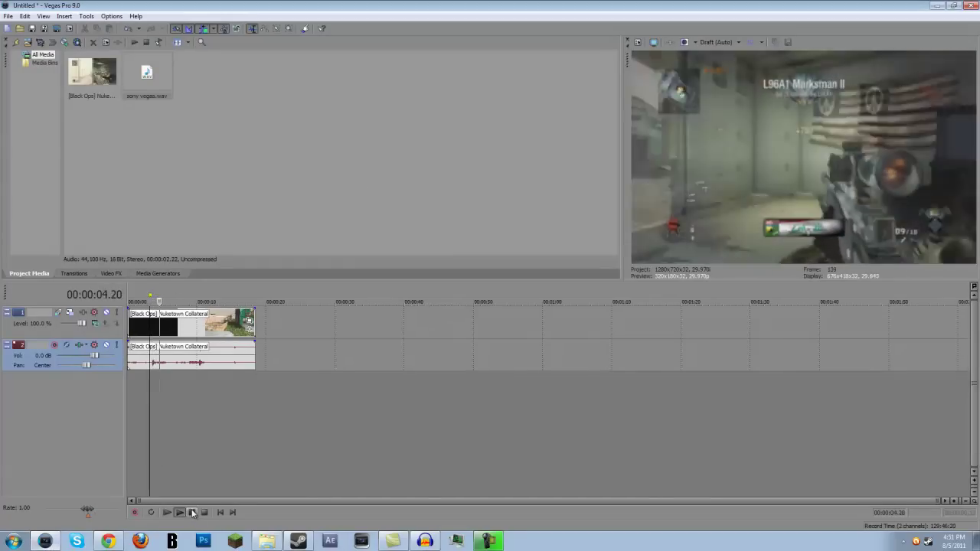
{"action": "left_click", "coordinate": [131, 293]}
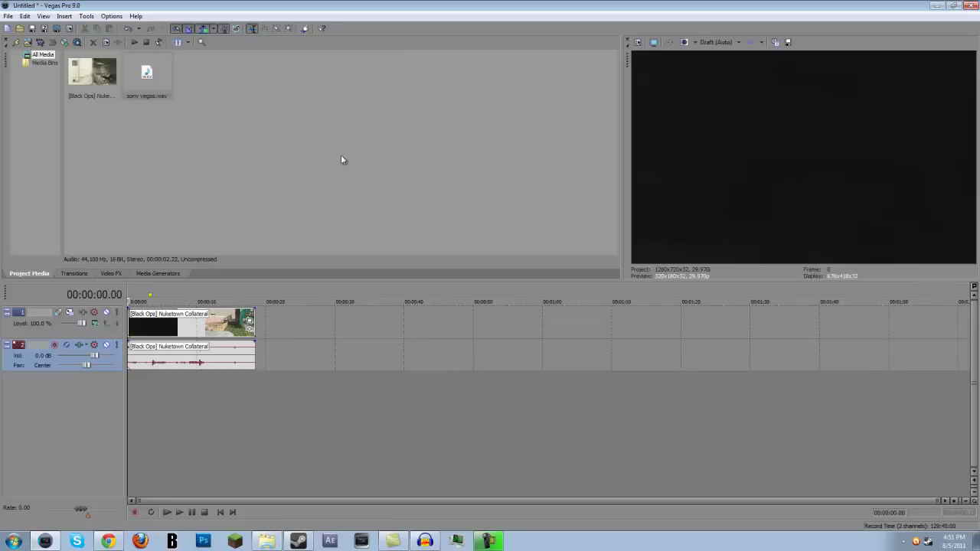
{"action": "left_click", "coordinate": [724, 43]}
{"action": "left_click", "coordinate": [195, 300]}
{"action": "left_click", "coordinate": [134, 292]}
Step: Go from Audacity back to the Vegas project with the Nuketown Collateral clip
{"action": "left_click", "coordinate": [426, 542]}
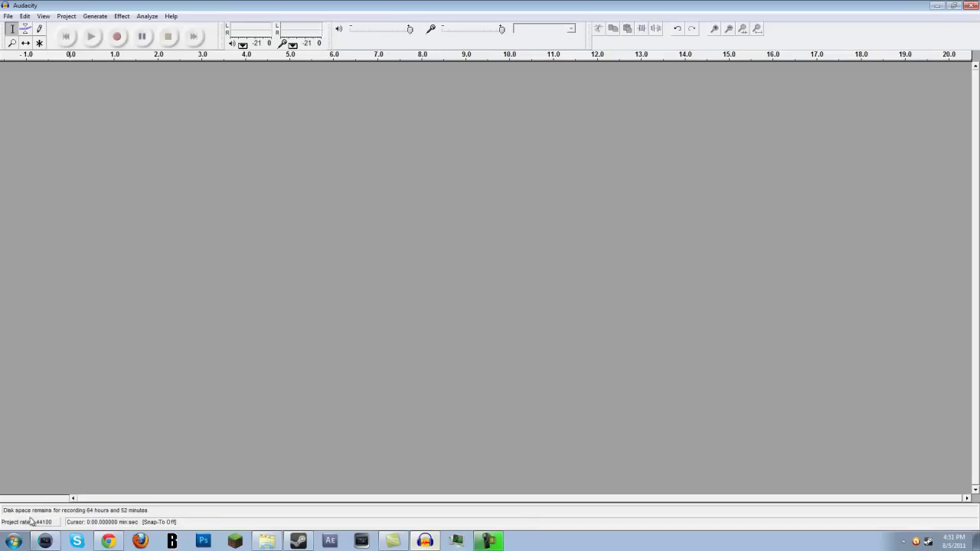
{"action": "left_click", "coordinate": [45, 542]}
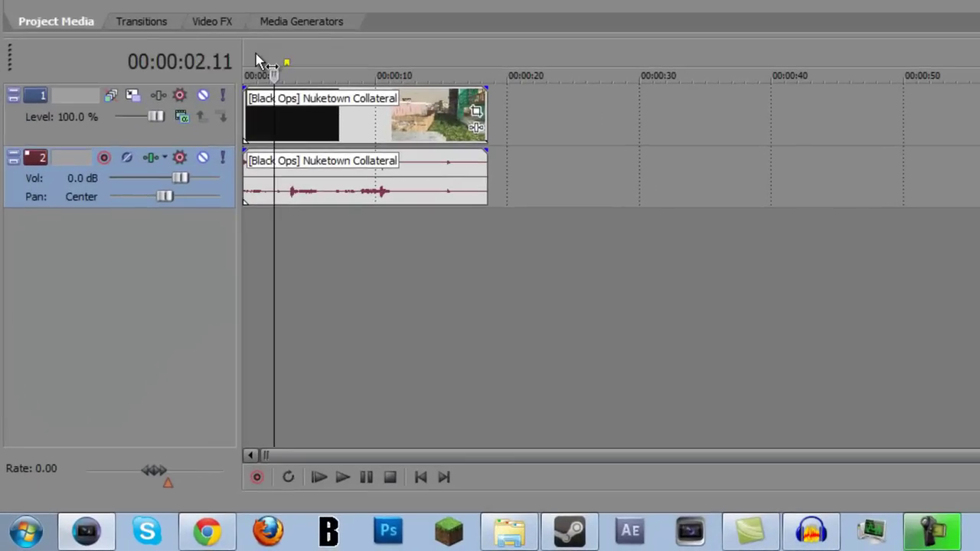
Step: Loop the whole clip and record a commentary take, keeping Track 3 - 1.wav
{"action": "double_click", "coordinate": [197, 163]}
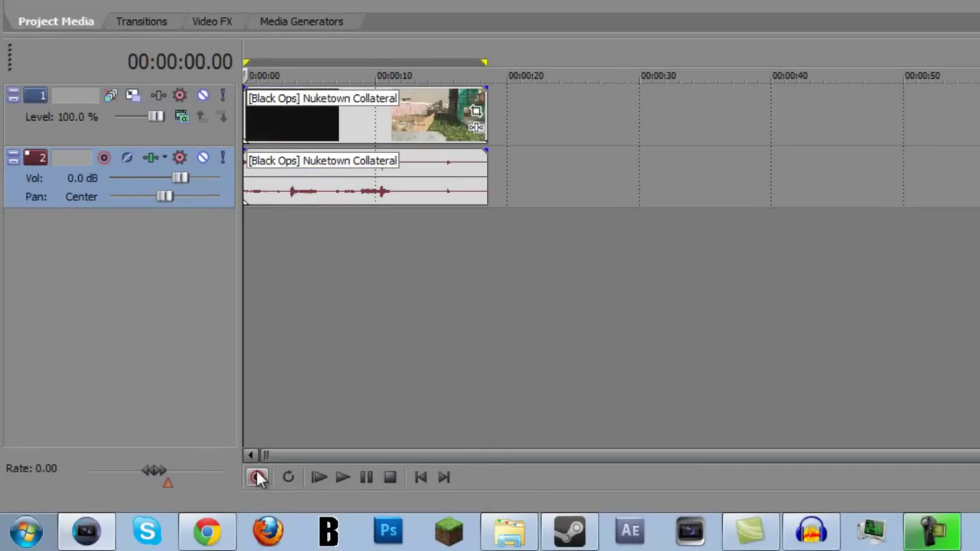
{"action": "left_click", "coordinate": [258, 479]}
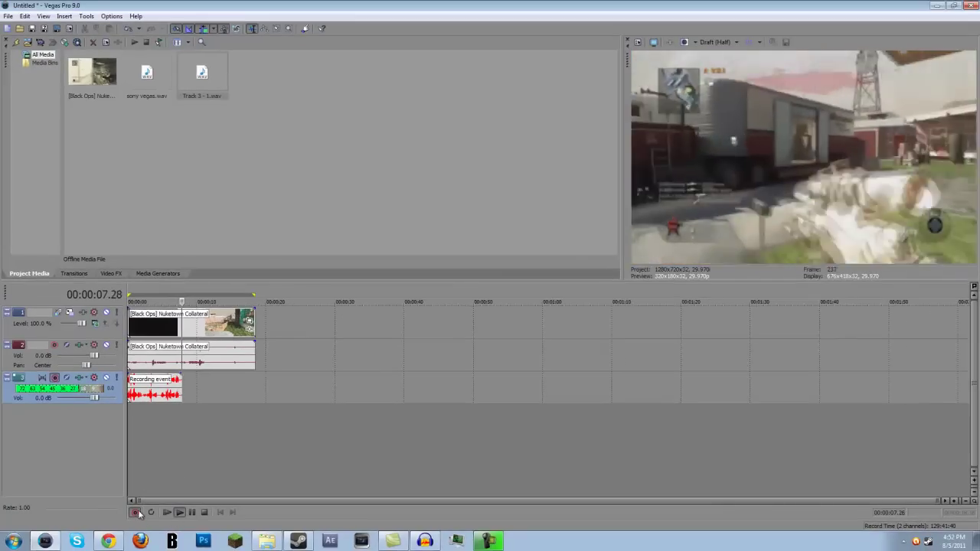
{"action": "left_click", "coordinate": [137, 512]}
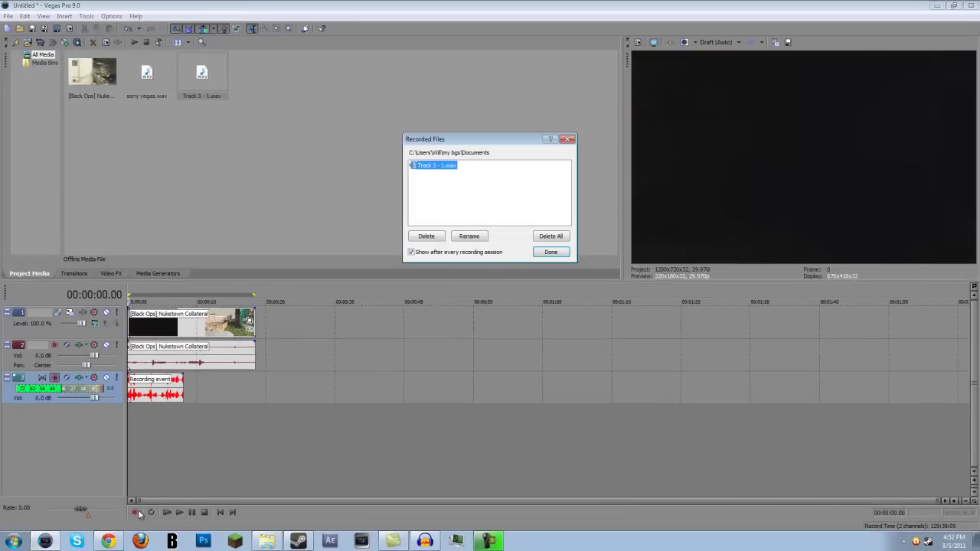
{"action": "left_click", "coordinate": [553, 252]}
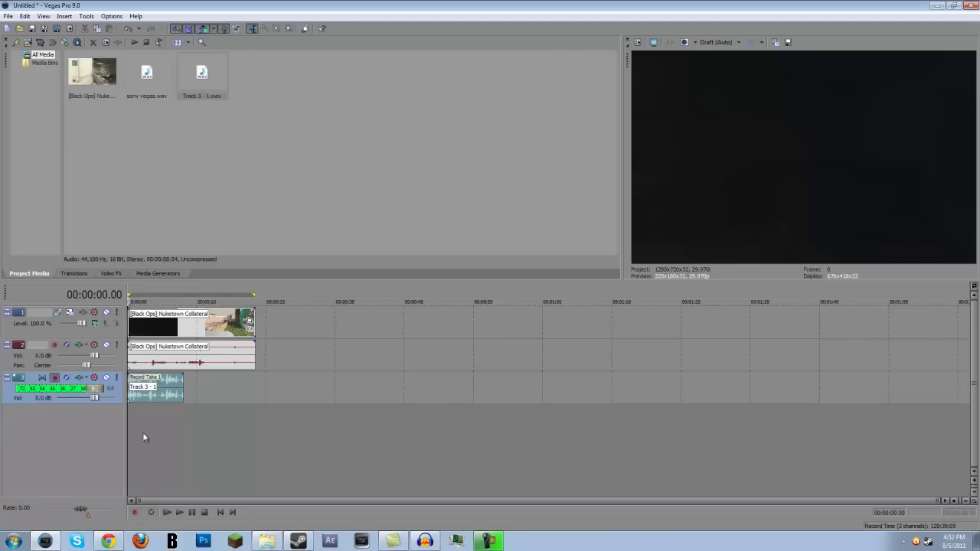
Step: Play back, then delete the first recorded take and remove the third audio track
{"action": "left_click", "coordinate": [179, 512]}
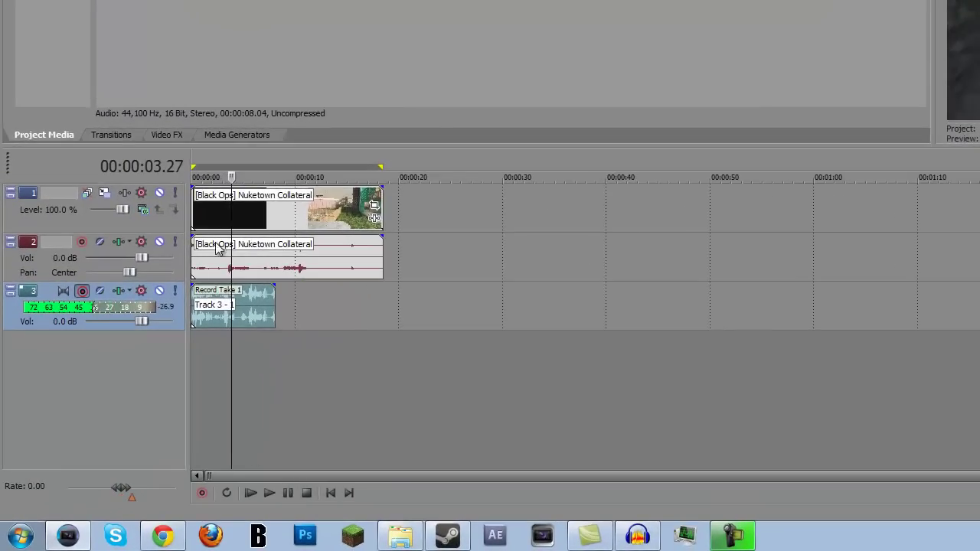
{"action": "right_click", "coordinate": [253, 302]}
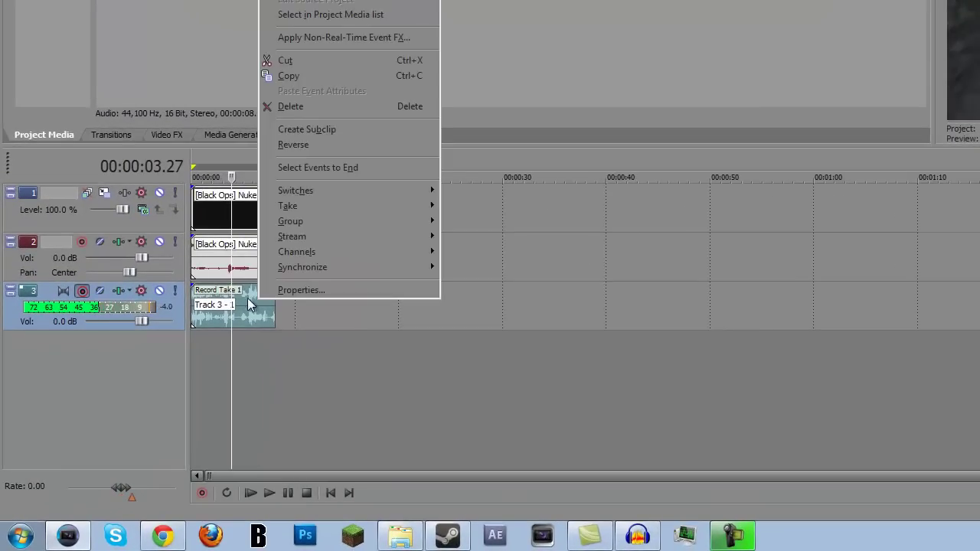
{"action": "left_click", "coordinate": [316, 109]}
{"action": "right_click", "coordinate": [279, 309]}
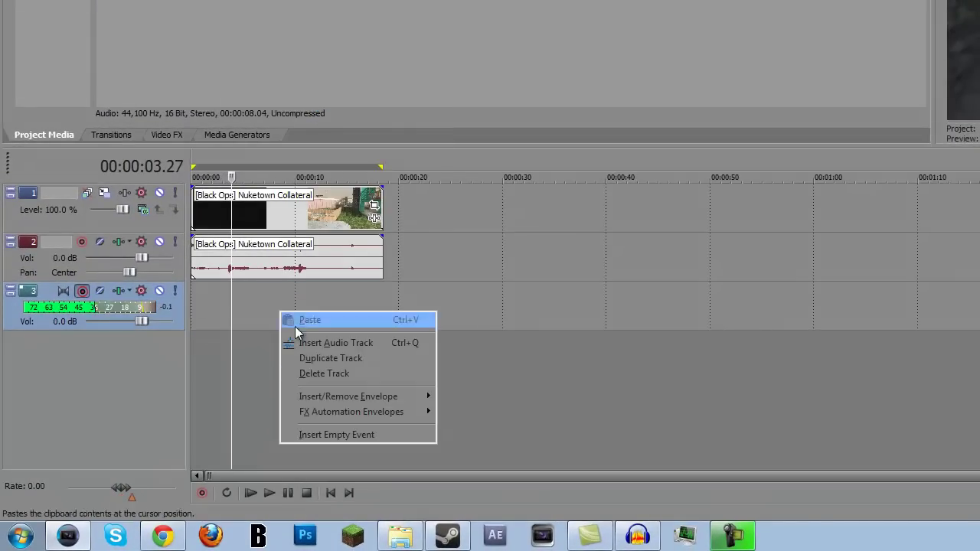
{"action": "left_click", "coordinate": [335, 377]}
Step: Insert a new audio track below track 2, arm it, and start recording
{"action": "right_click", "coordinate": [316, 296]}
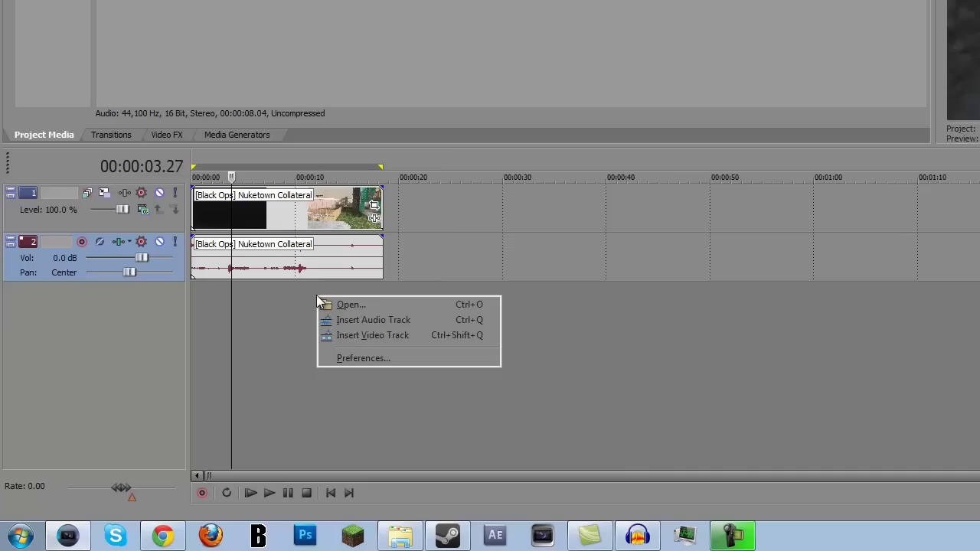
{"action": "left_click", "coordinate": [344, 323]}
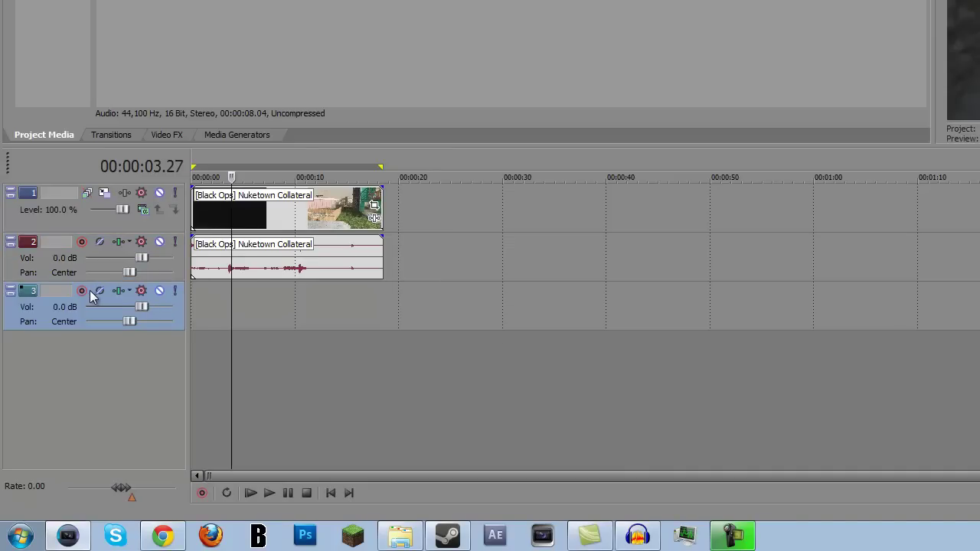
{"action": "left_click", "coordinate": [85, 291]}
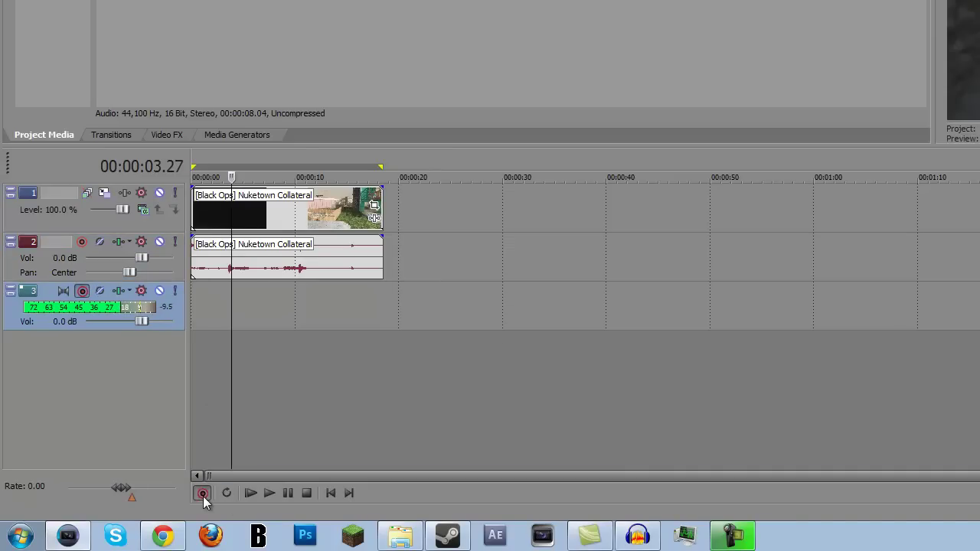
{"action": "left_click", "coordinate": [202, 493]}
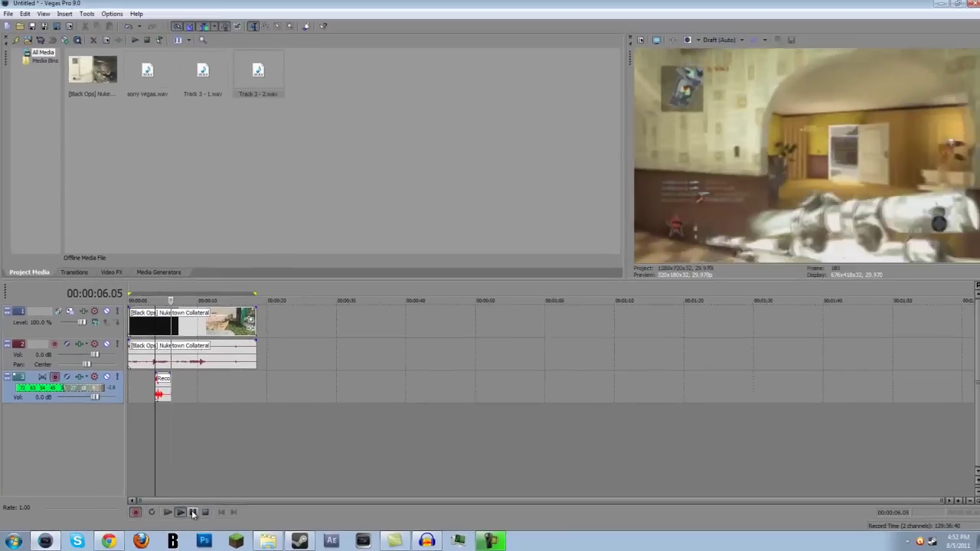
Step: Stop the second take, accept the recorded file, then delete that take
{"action": "left_click", "coordinate": [193, 512]}
{"action": "left_click", "coordinate": [550, 251]}
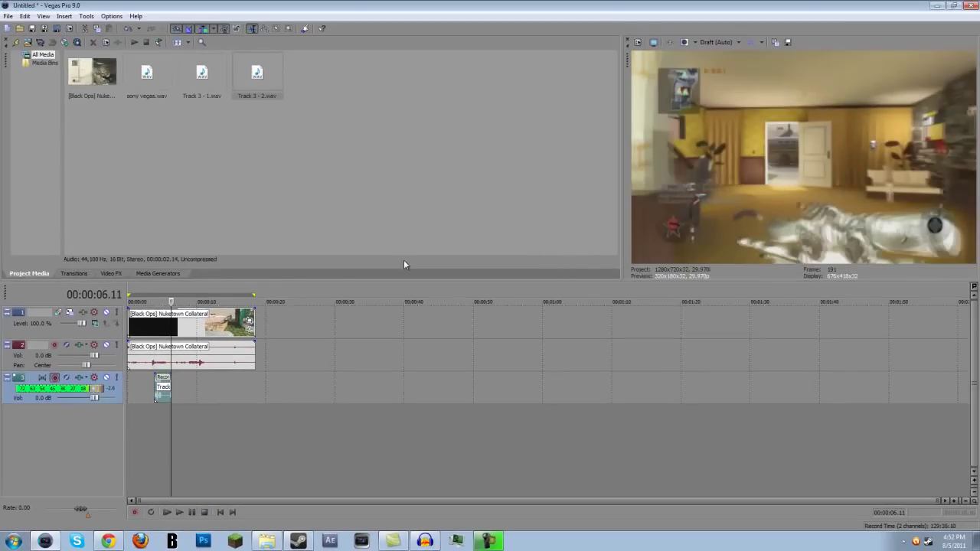
{"action": "right_click", "coordinate": [161, 387]}
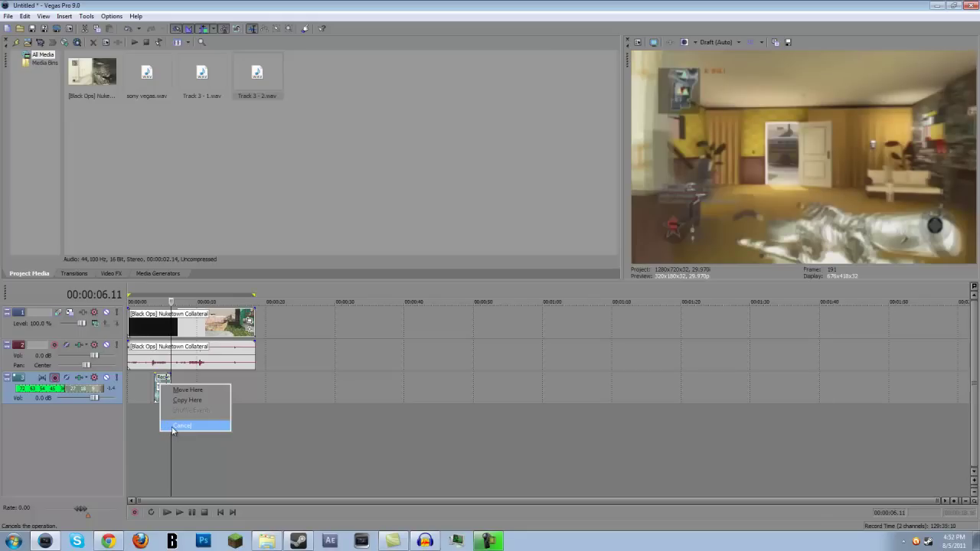
{"action": "left_click", "coordinate": [165, 425]}
{"action": "right_click", "coordinate": [160, 386]}
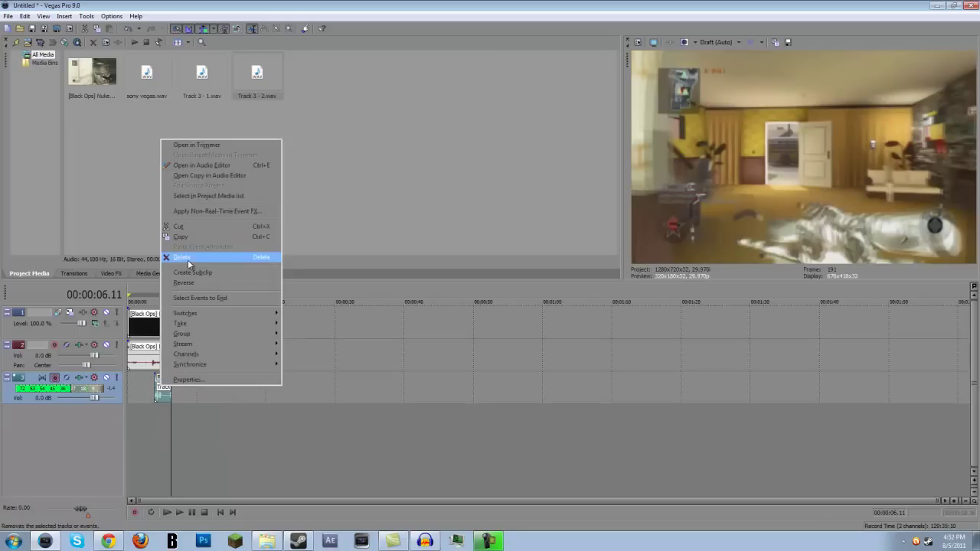
{"action": "left_click", "coordinate": [181, 257]}
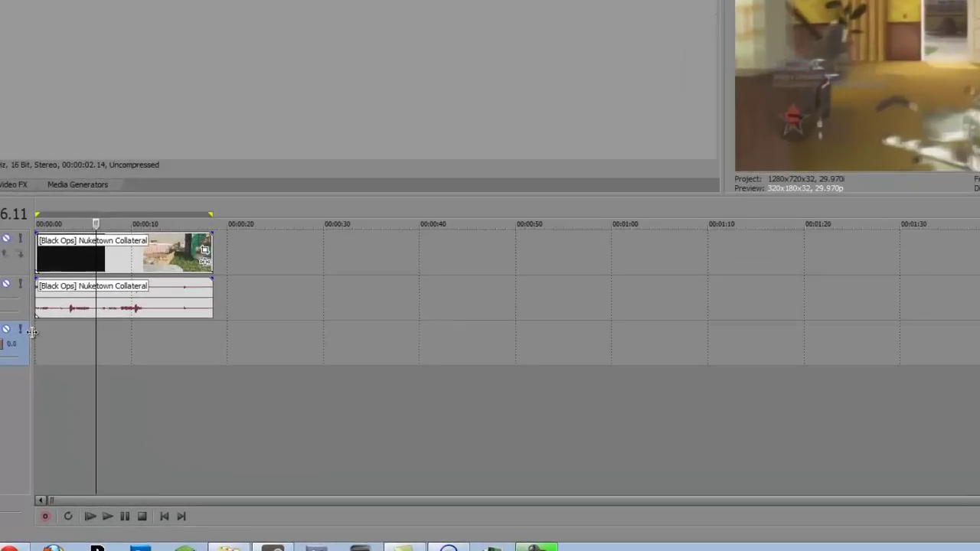
Step: Select a short range around 0:06 and delete the empty third track
{"action": "left_click", "coordinate": [50, 337]}
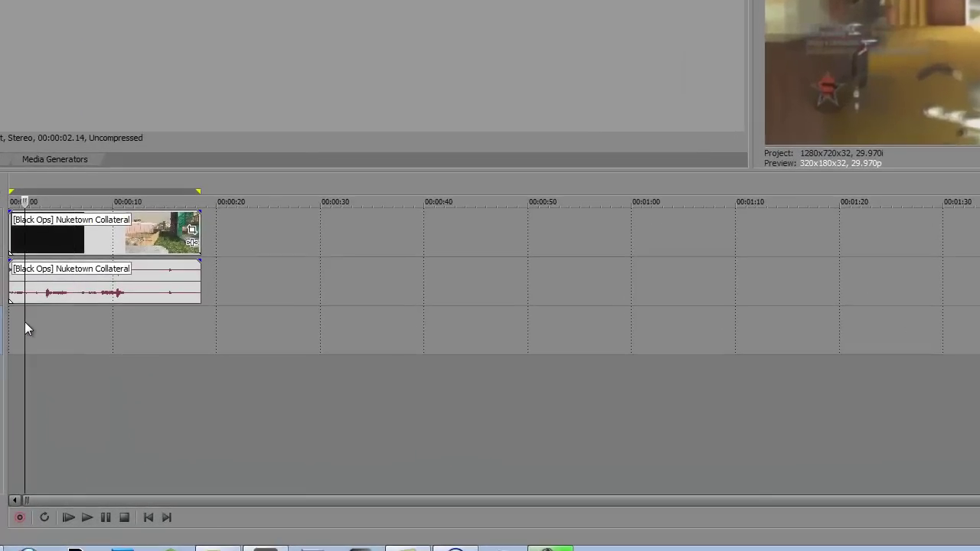
{"action": "left_click", "coordinate": [93, 338]}
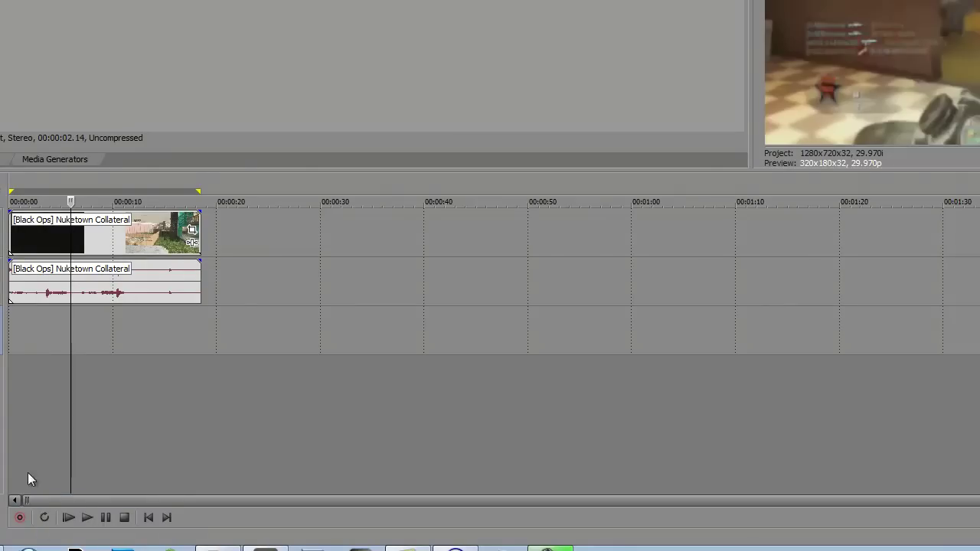
{"action": "left_click_drag", "start_coordinate": [88, 338], "coordinate": [74, 341]}
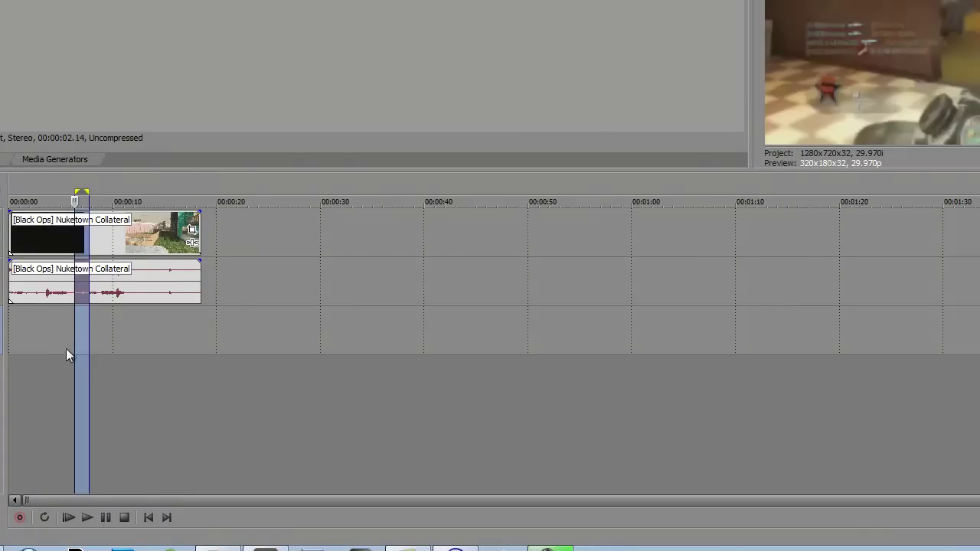
{"action": "right_click", "coordinate": [126, 328]}
{"action": "left_click", "coordinate": [187, 393]}
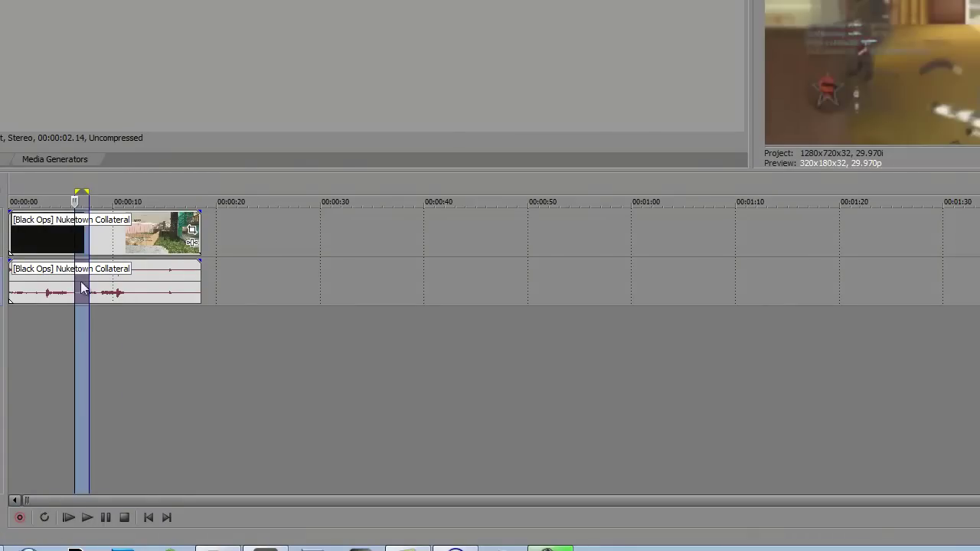
Step: Record a test take from 0:05, delete Track 3 - 3.wav from the drive, and scrub back to start
{"action": "left_click", "coordinate": [61, 197]}
{"action": "left_click", "coordinate": [19, 518]}
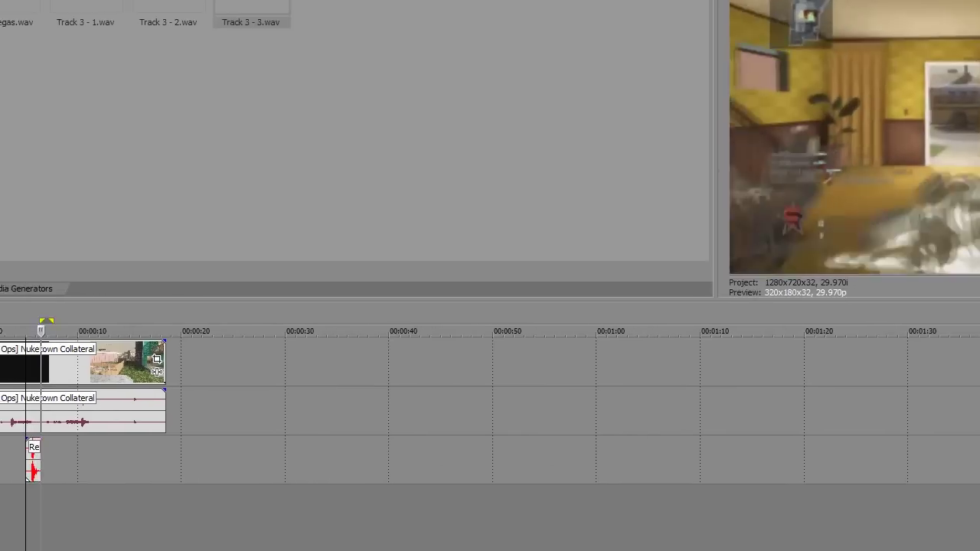
{"action": "key", "text": "Escape"}
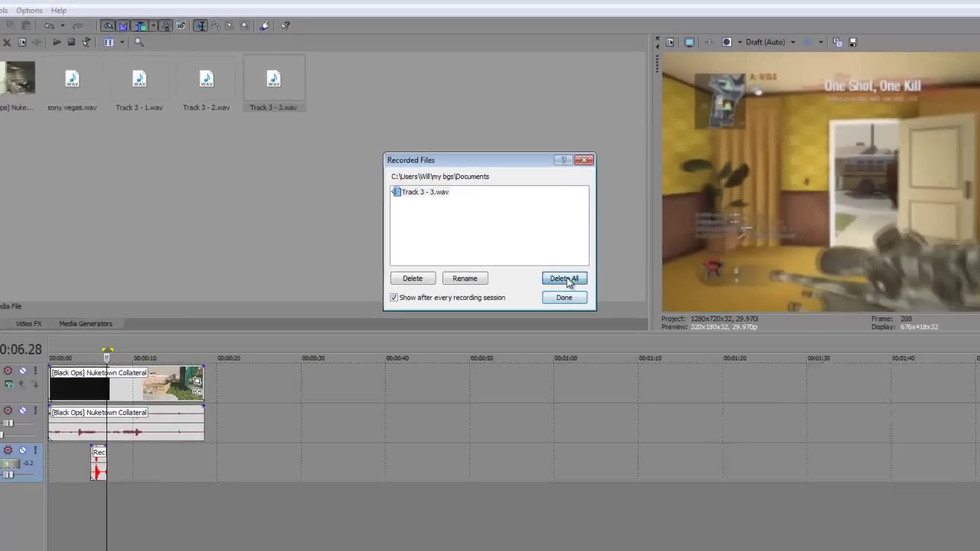
{"action": "left_click", "coordinate": [581, 332]}
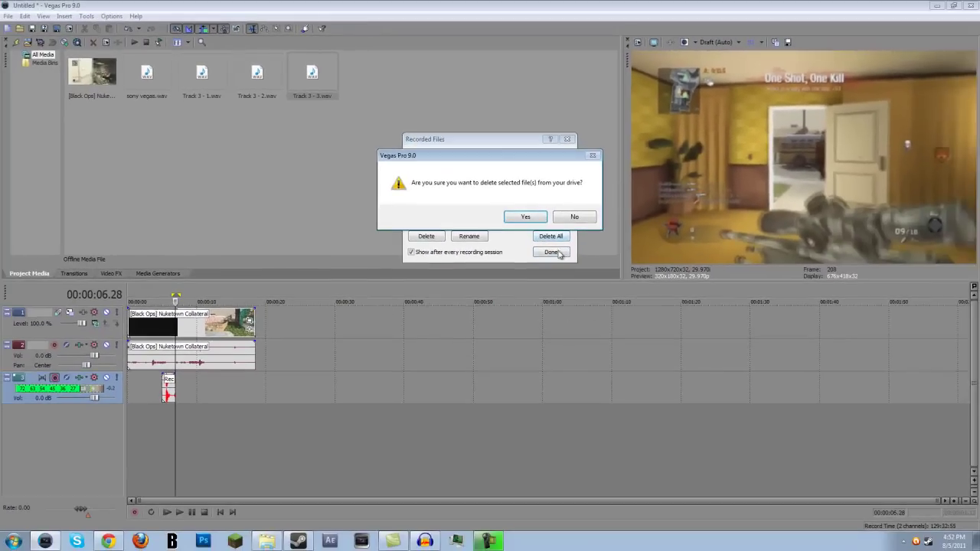
{"action": "left_click", "coordinate": [526, 217]}
{"action": "left_click", "coordinate": [152, 292]}
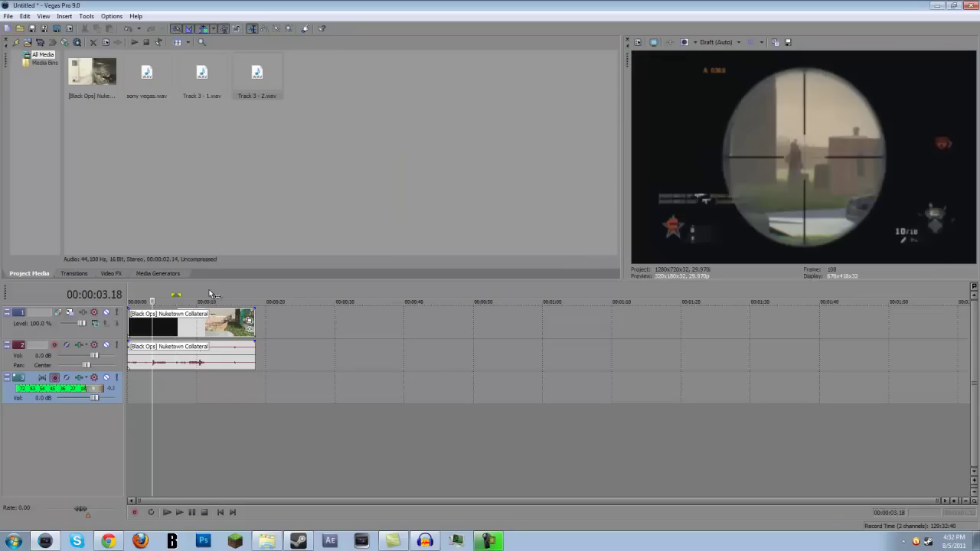
{"action": "left_click", "coordinate": [208, 289]}
{"action": "left_click_drag", "start_coordinate": [173, 291], "coordinate": [129, 288]}
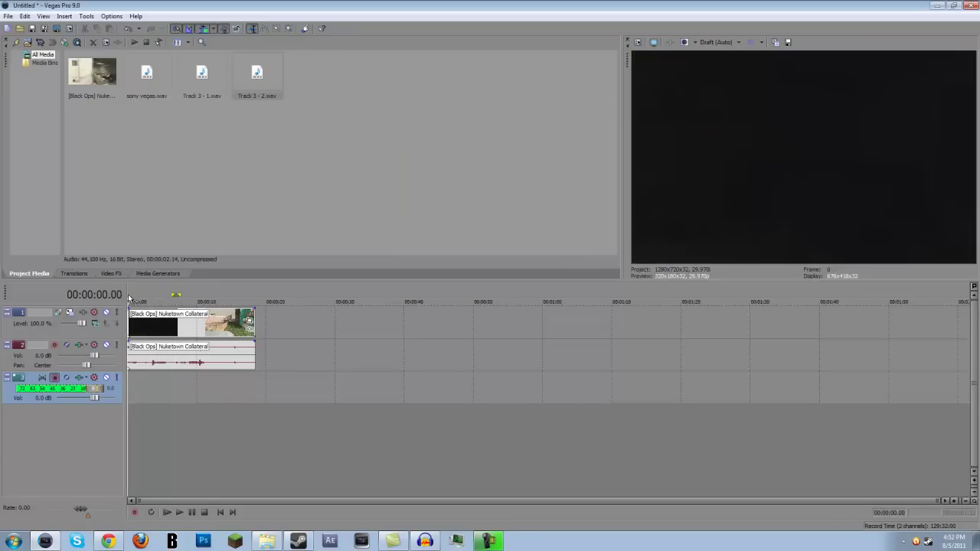
Step: Delete the empty third audio track, leaving only the Black Ops clip tracks
{"action": "left_click", "coordinate": [225, 291]}
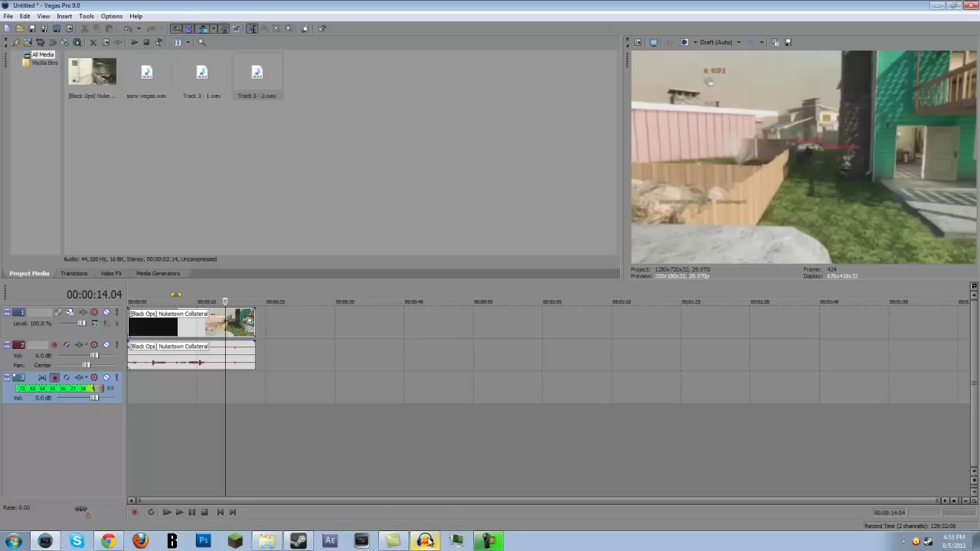
{"action": "right_click", "coordinate": [152, 384]}
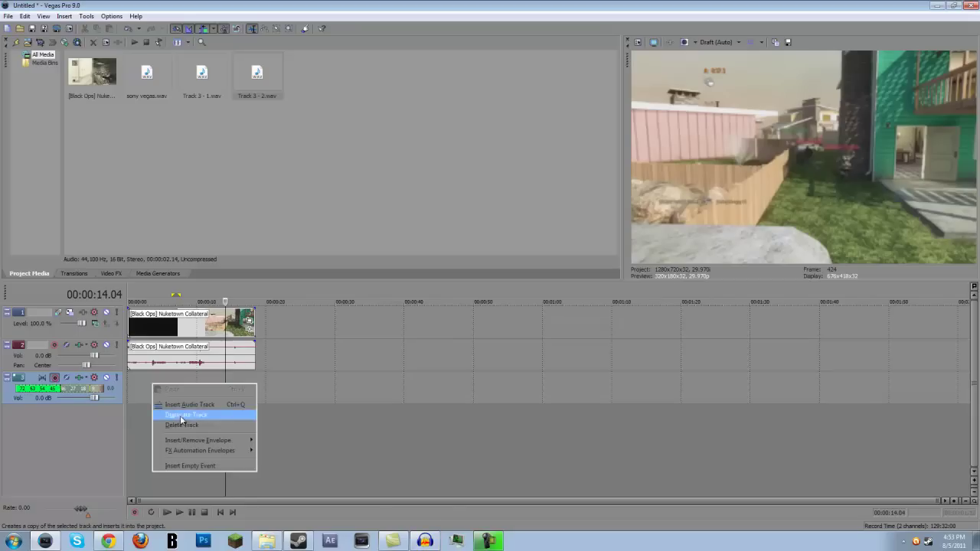
{"action": "left_click", "coordinate": [187, 426]}
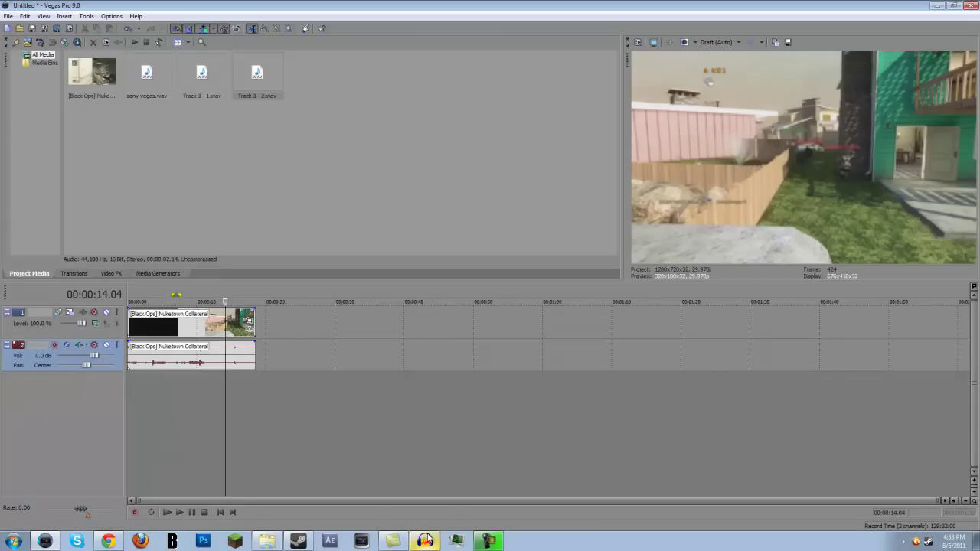
{"action": "left_click", "coordinate": [426, 541]}
Step: In a new Chrome tab, Google 'audacity' and open the Audacity: Free Audio Editor and Recorder page
{"action": "left_click", "coordinate": [107, 540]}
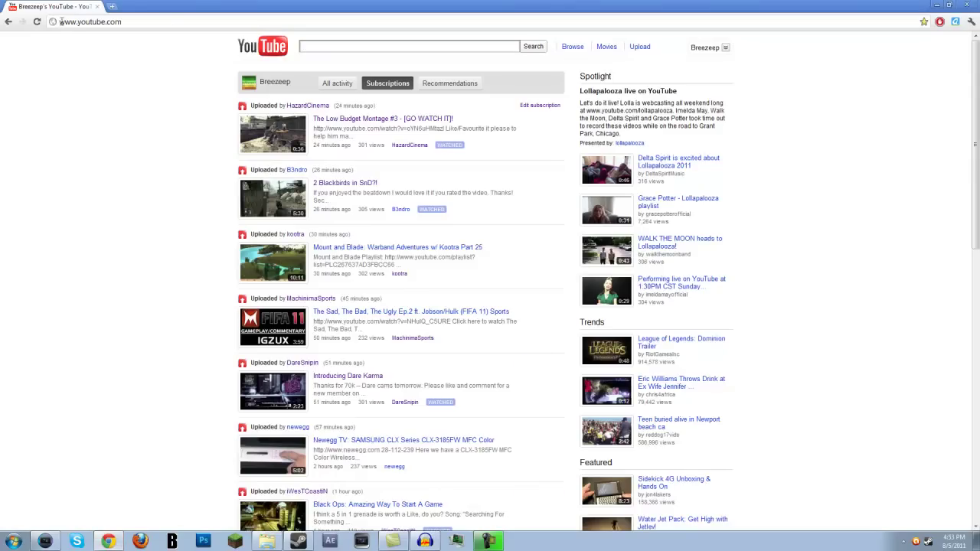
{"action": "left_click", "coordinate": [109, 8]}
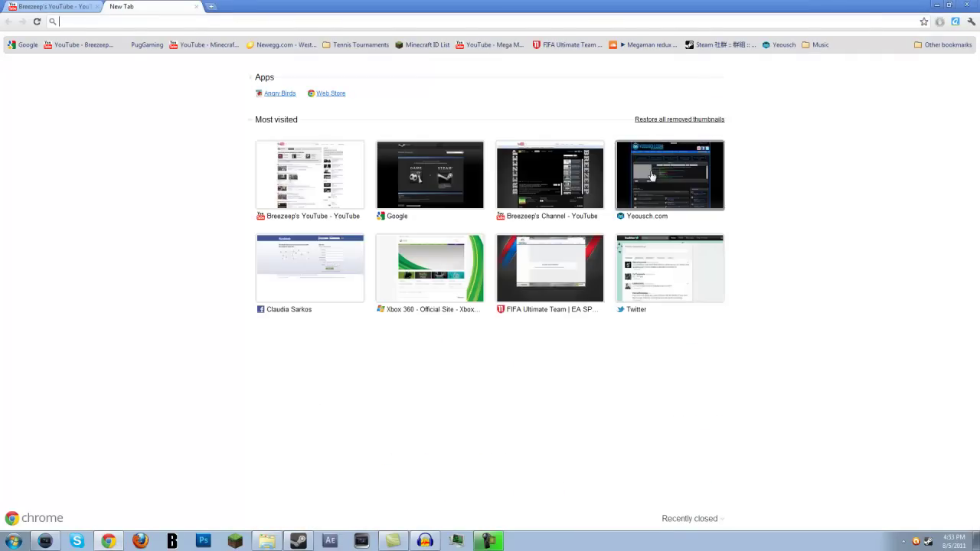
{"action": "type", "text": "google"}
{"action": "key", "text": "Return"}
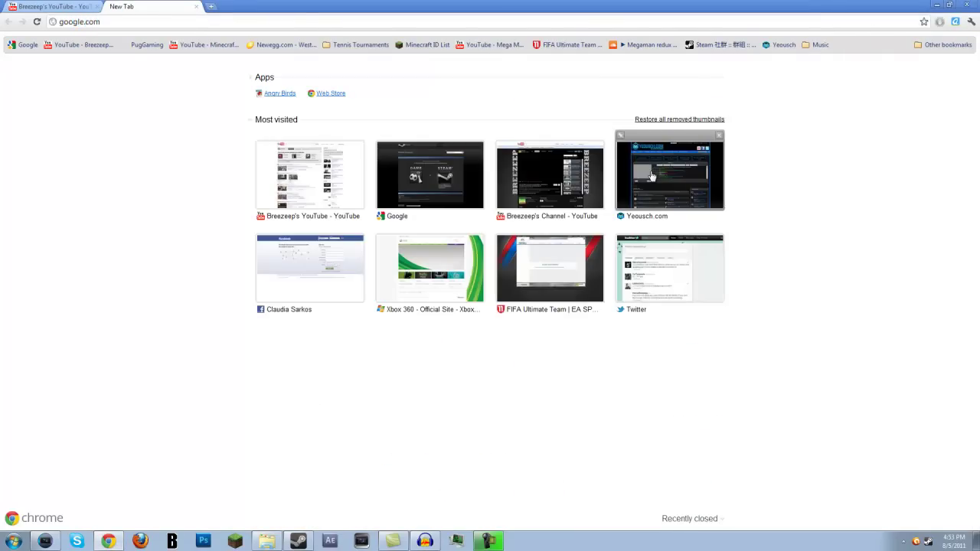
{"action": "type", "text": "u"}
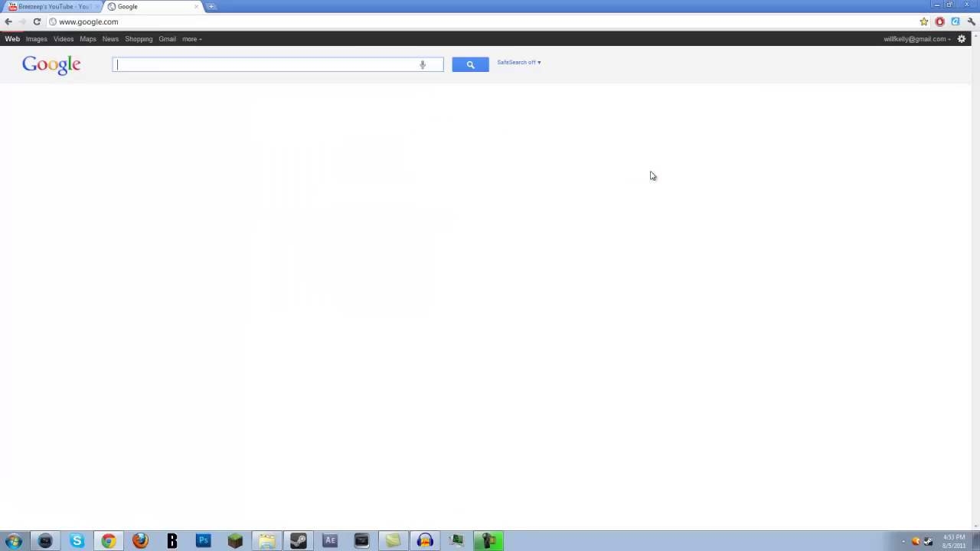
{"action": "type", "text": "udacitr"}
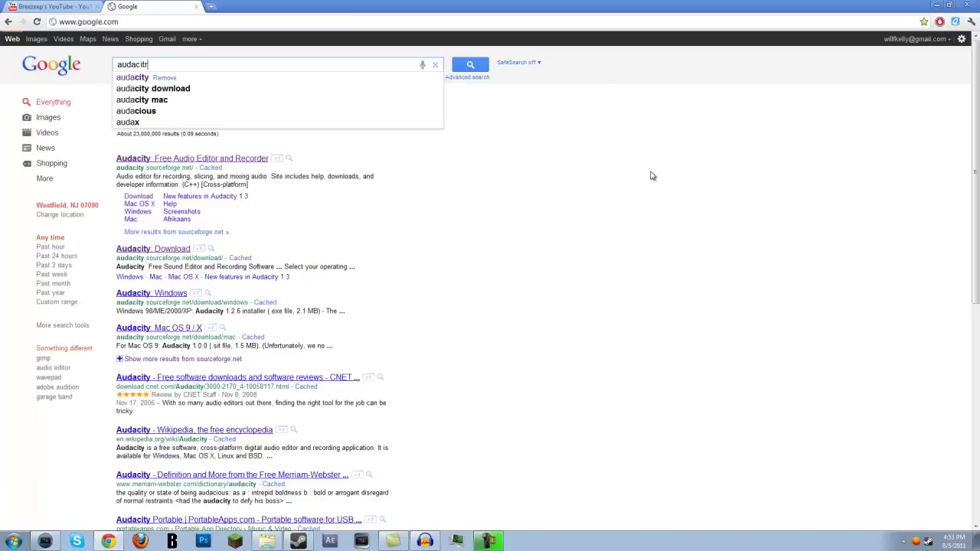
{"action": "type", "text": "yy"}
{"action": "key", "text": "Return"}
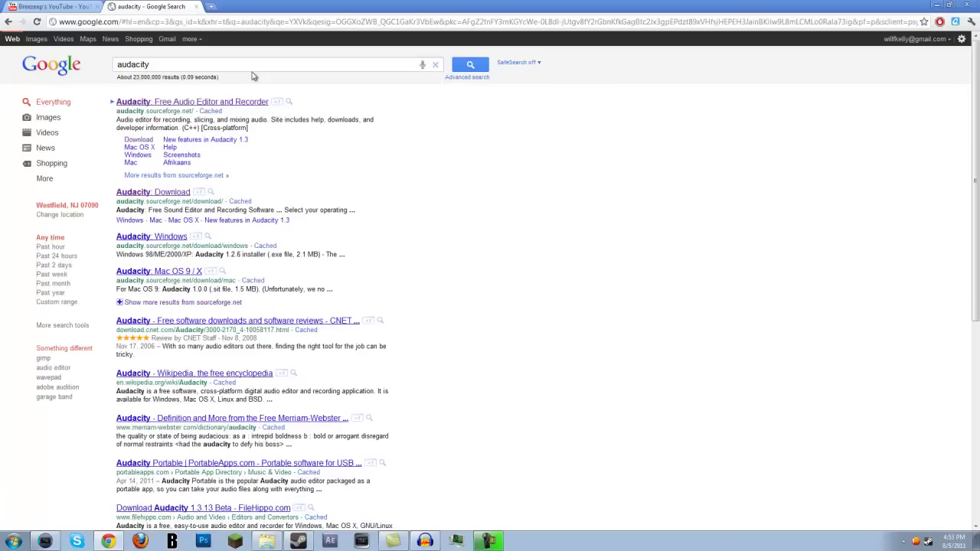
{"action": "left_click", "coordinate": [192, 102]}
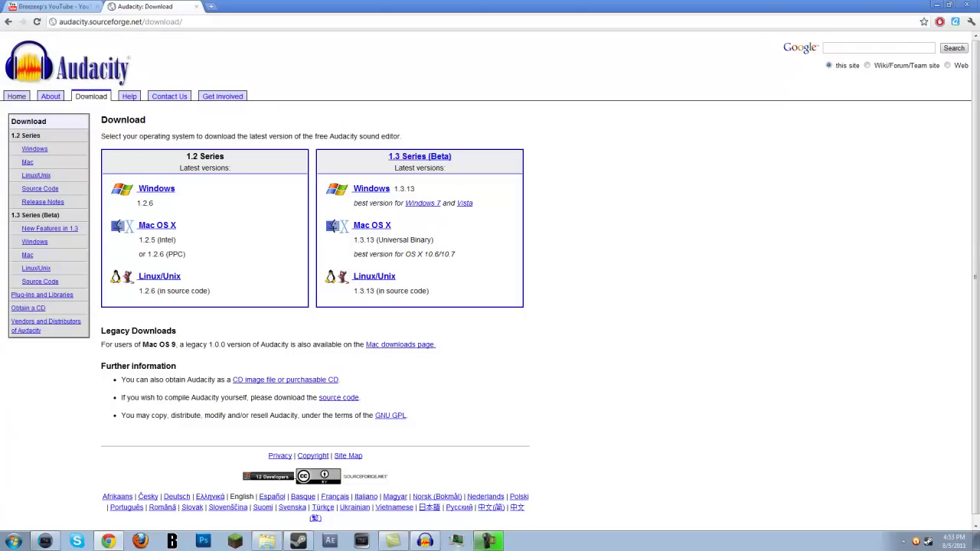
{"action": "left_click", "coordinate": [423, 542]}
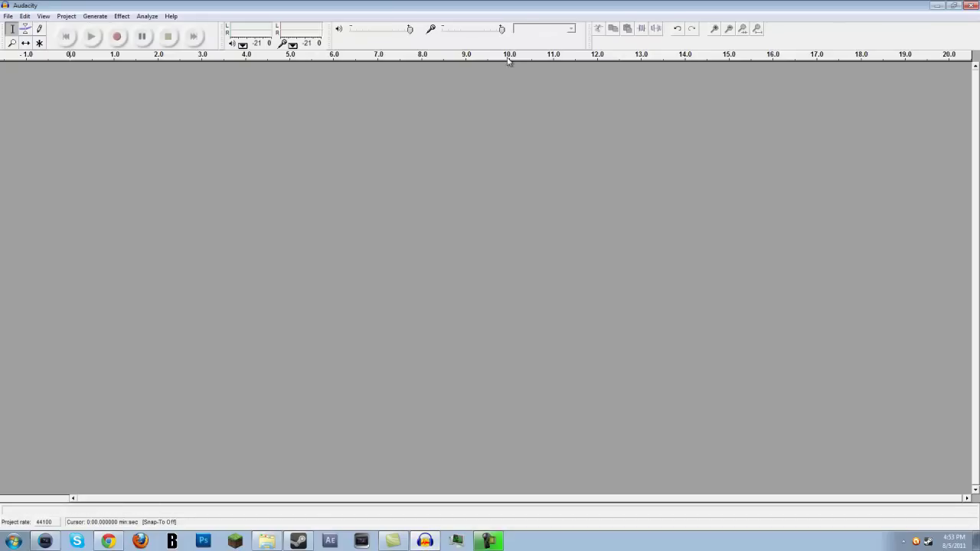
{"action": "left_click", "coordinate": [8, 18]}
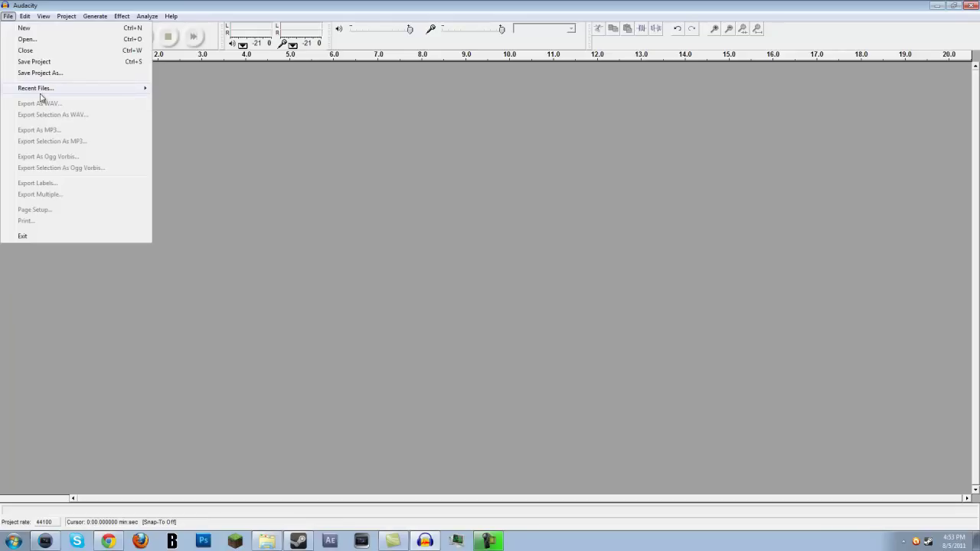
{"action": "mouse_move", "coordinate": [24, 21]}
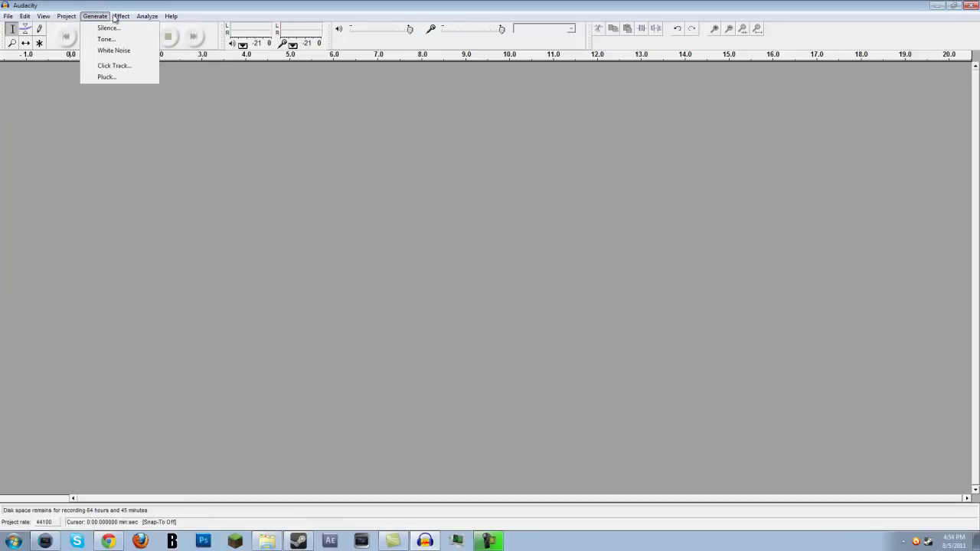
{"action": "mouse_move", "coordinate": [125, 18]}
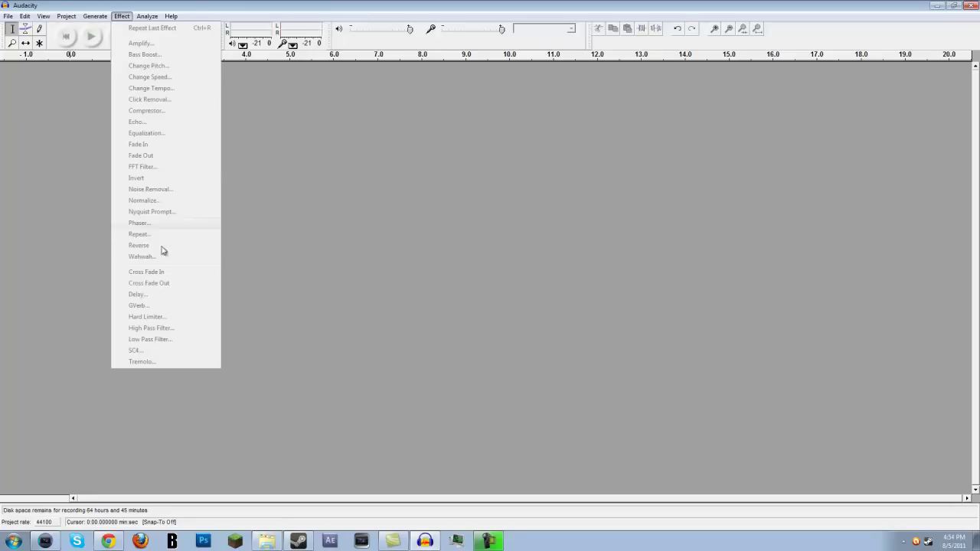
{"action": "mouse_move", "coordinate": [90, 20]}
{"action": "mouse_move", "coordinate": [122, 16]}
{"action": "left_click", "coordinate": [45, 541]}
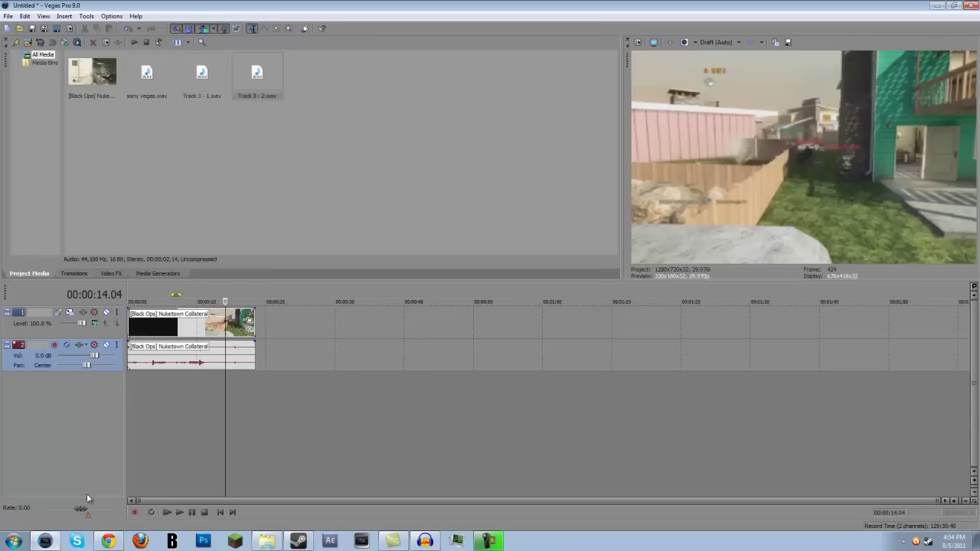
{"action": "left_click", "coordinate": [425, 541]}
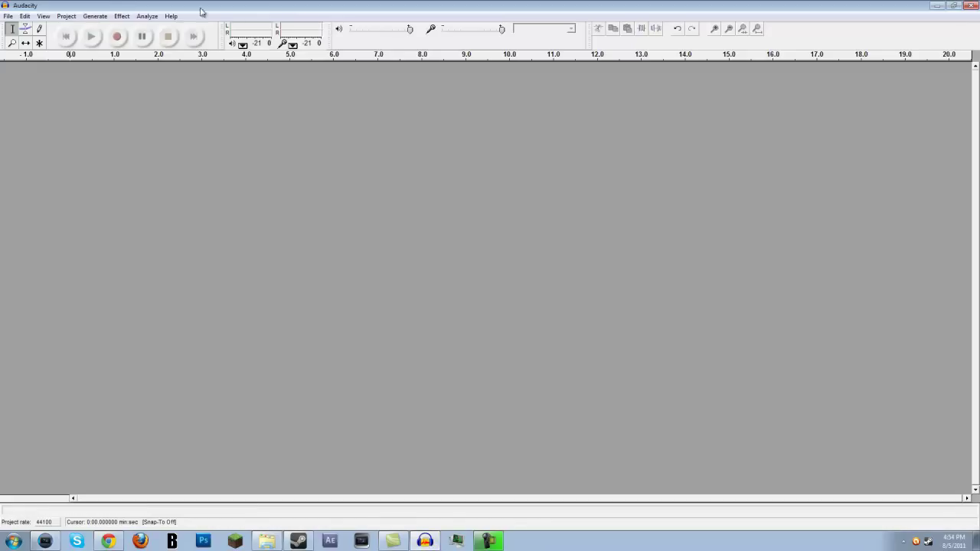
{"action": "left_click", "coordinate": [121, 19]}
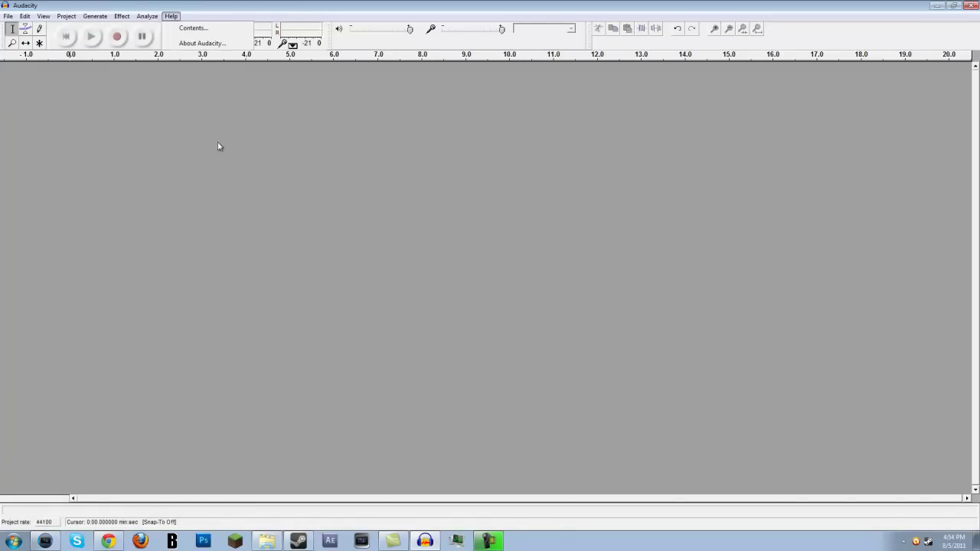
{"action": "left_click", "coordinate": [399, 166]}
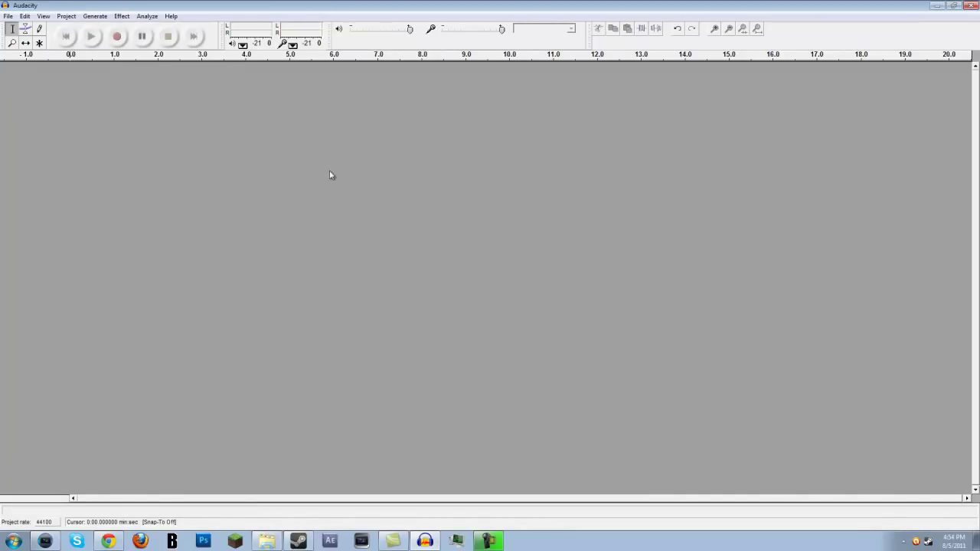
Step: Record about five seconds of stereo commentary in Audacity
{"action": "left_click", "coordinate": [119, 38]}
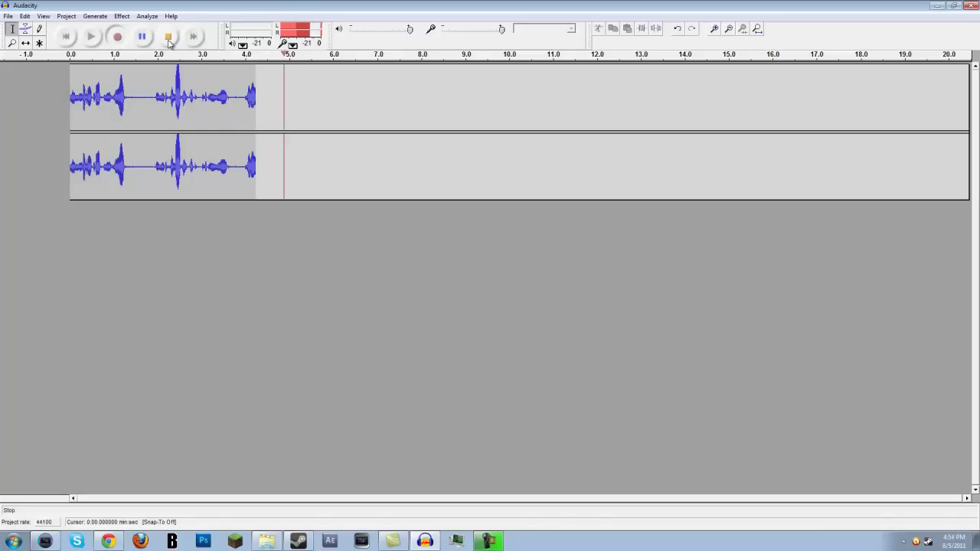
{"action": "left_click", "coordinate": [167, 37]}
{"action": "left_click", "coordinate": [8, 16]}
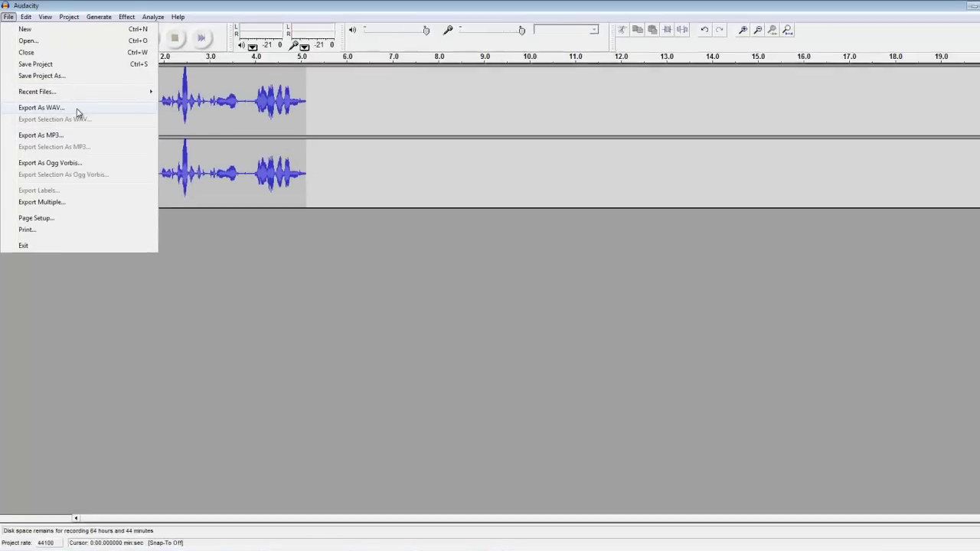
Step: Export the recording as a WAV named 'test' into the Commentaries folder
{"action": "left_click", "coordinate": [74, 107]}
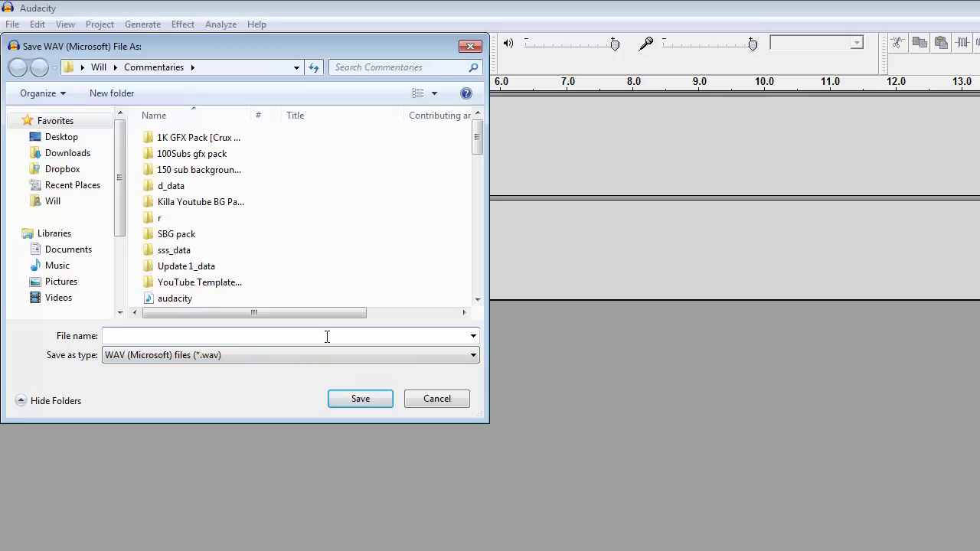
{"action": "type", "text": "test"}
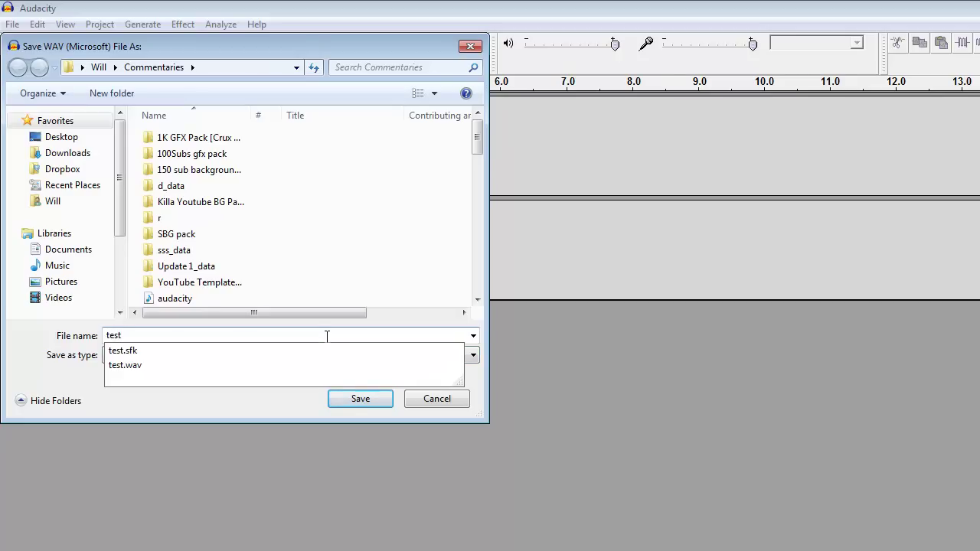
{"action": "type", "text": ".........."}
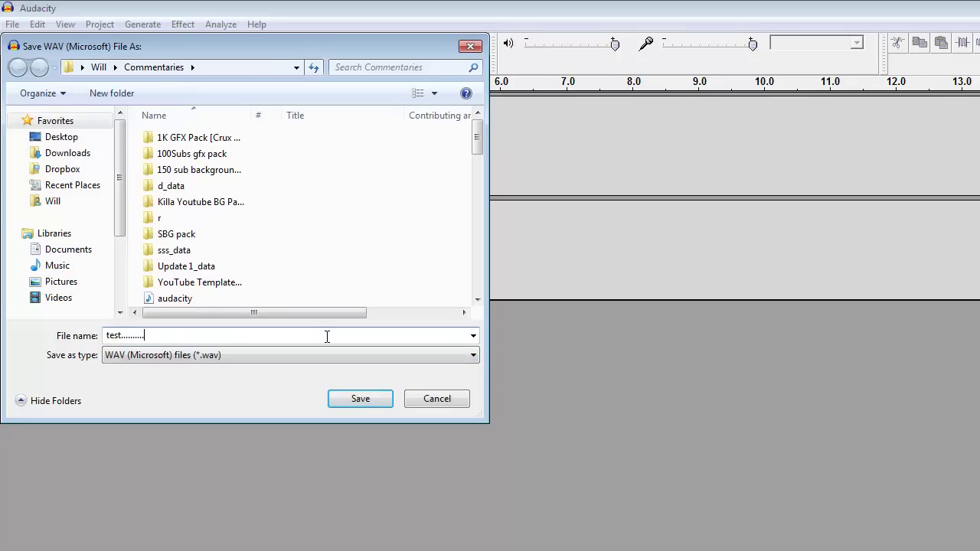
{"action": "left_click", "coordinate": [360, 398]}
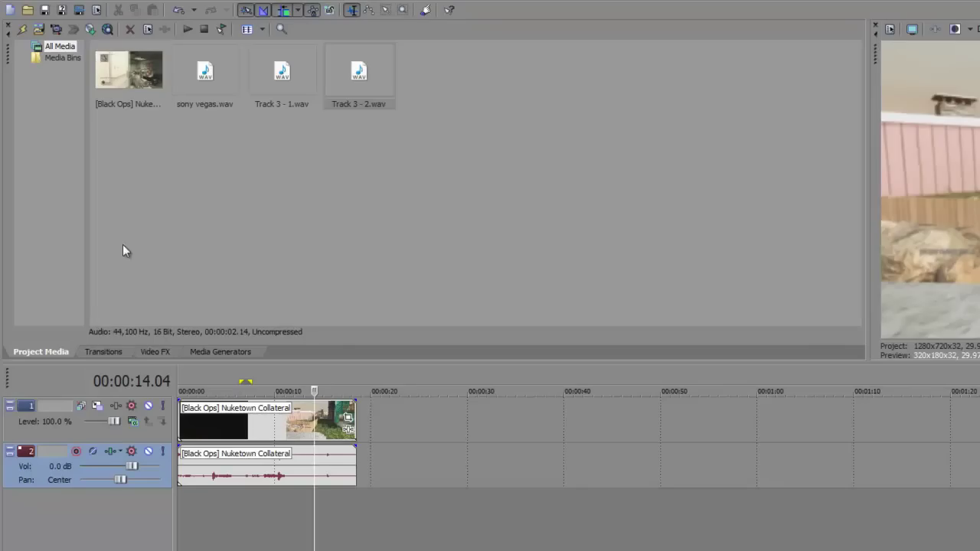
Step: Browse the Import Media dialog to the Commentaries folder in the home directory
{"action": "left_click", "coordinate": [17, 6]}
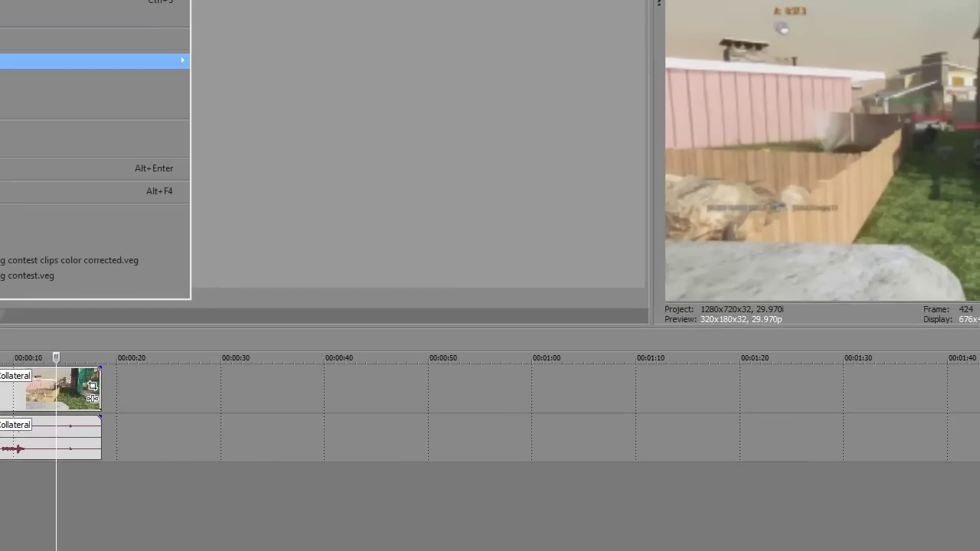
{"action": "mouse_move", "coordinate": [229, 112]}
{"action": "left_click", "coordinate": [457, 113]}
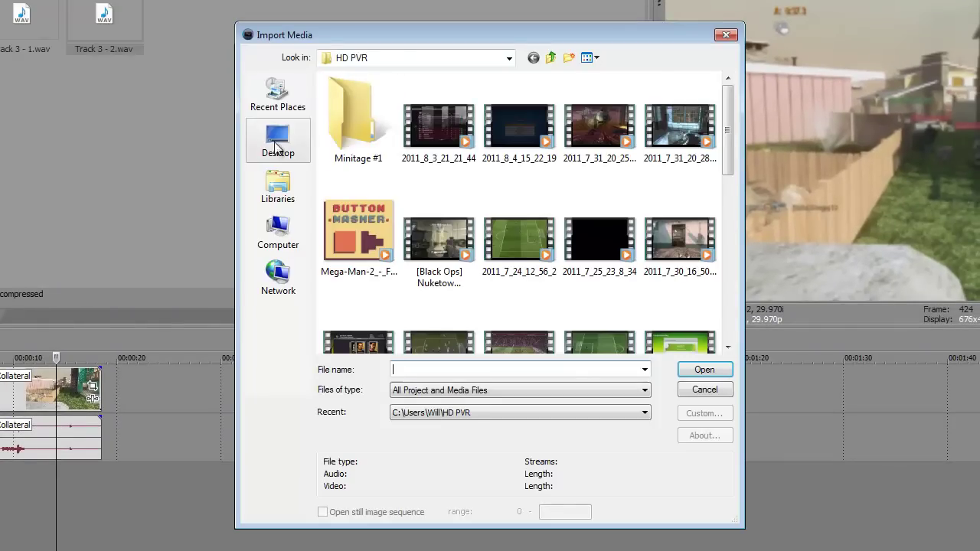
{"action": "left_click", "coordinate": [507, 65]}
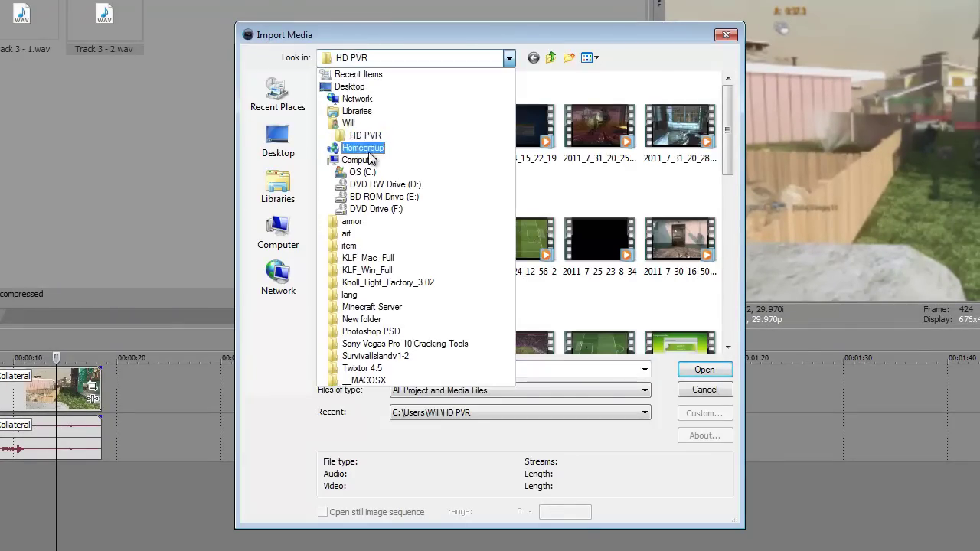
{"action": "left_click", "coordinate": [410, 124]}
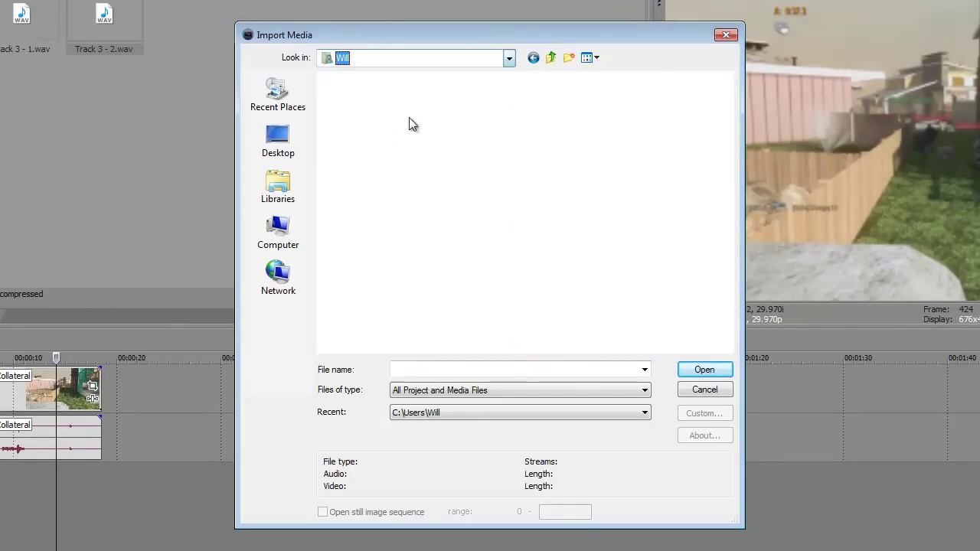
{"action": "left_click", "coordinate": [508, 60]}
{"action": "left_click", "coordinate": [390, 66]}
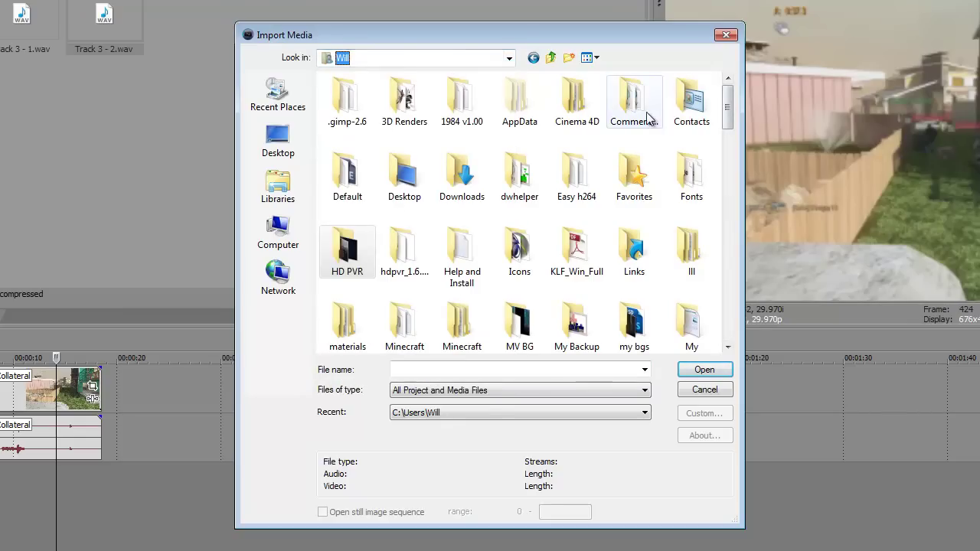
{"action": "double_click", "coordinate": [629, 96]}
Step: Import test.wav from the Commentaries folder into the project media
{"action": "scroll", "coordinate": [429, 229], "scroll_direction": "down", "scroll_amount": 5}
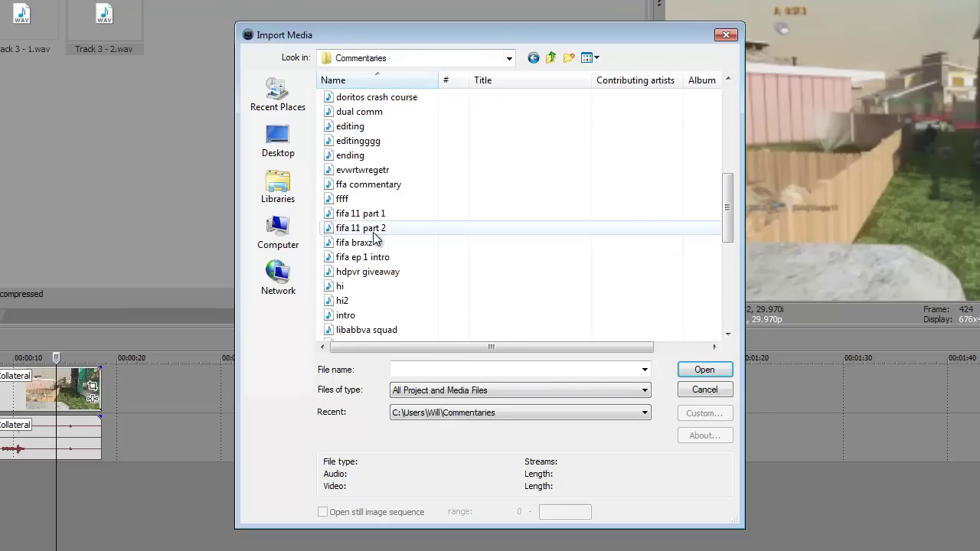
{"action": "scroll", "coordinate": [437, 227], "scroll_direction": "up", "scroll_amount": 2}
{"action": "scroll", "coordinate": [413, 275], "scroll_direction": "down", "scroll_amount": 5}
{"action": "scroll", "coordinate": [364, 334], "scroll_direction": "down", "scroll_amount": 3}
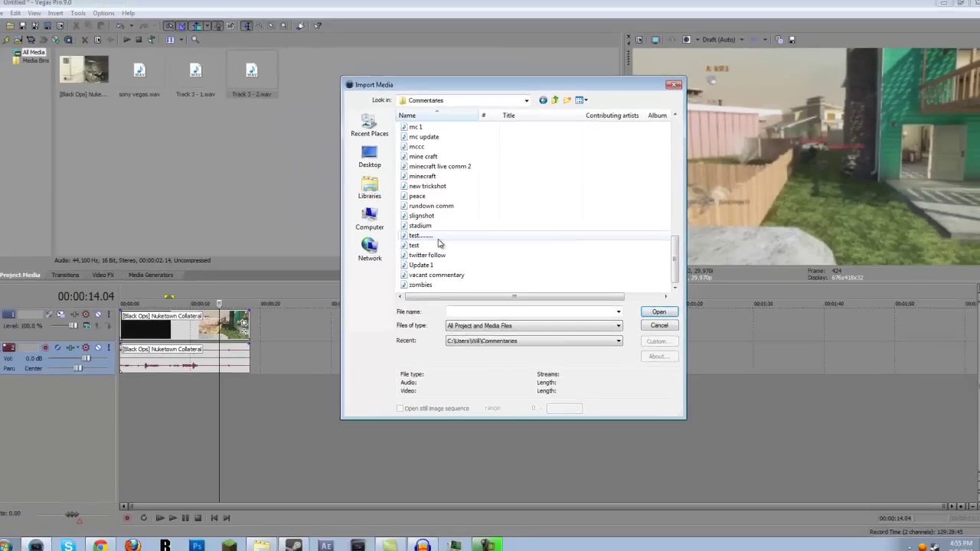
{"action": "double_click", "coordinate": [348, 258]}
Step: Place test.wav on a new audio track at the timeline start and play from the beginning
{"action": "left_click_drag", "start_coordinate": [192, 103], "coordinate": [135, 406]}
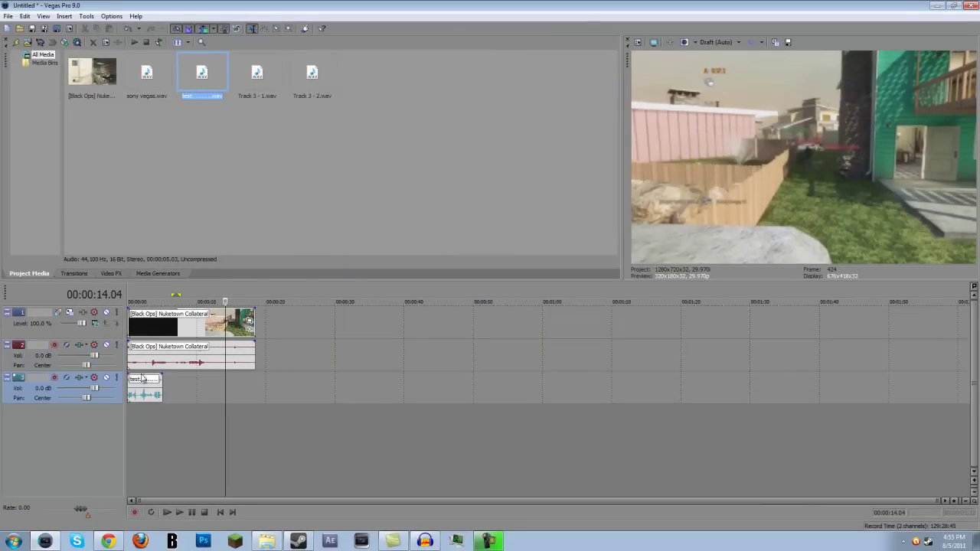
{"action": "left_click", "coordinate": [135, 292]}
{"action": "left_click_drag", "start_coordinate": [134, 292], "coordinate": [128, 291]}
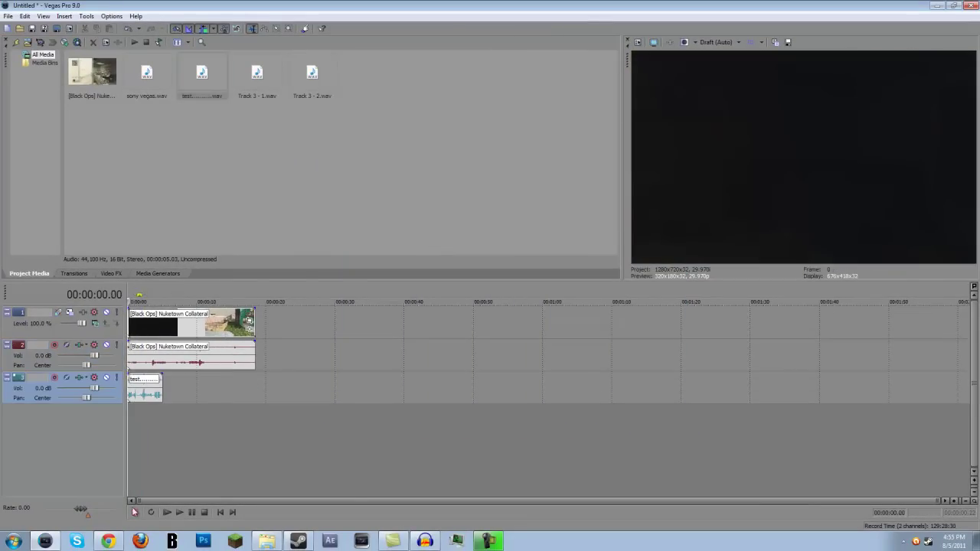
{"action": "left_click", "coordinate": [178, 512]}
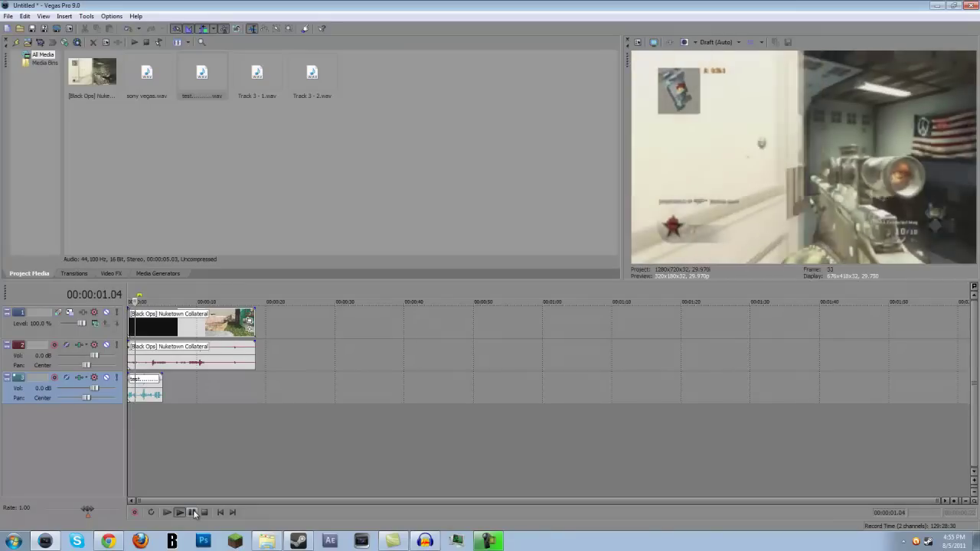
{"action": "left_click", "coordinate": [192, 512]}
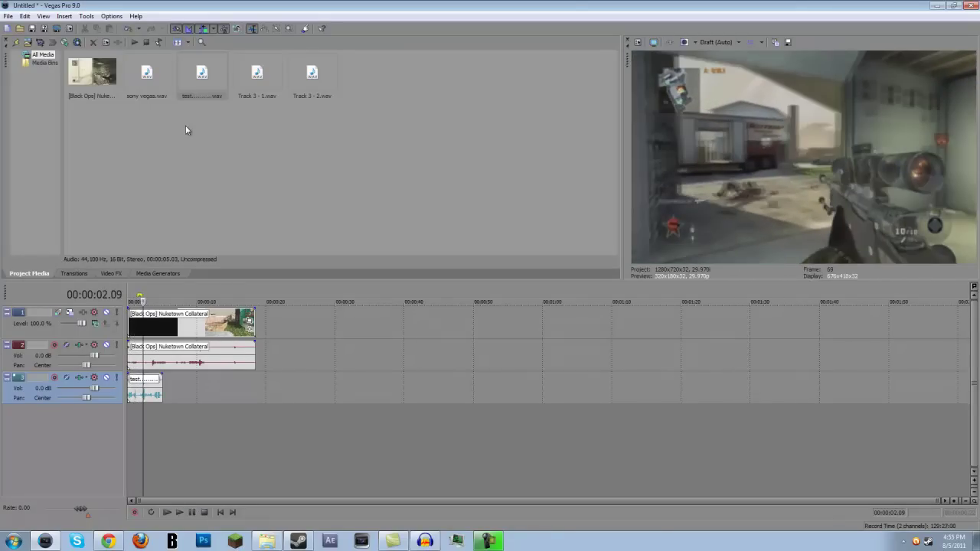